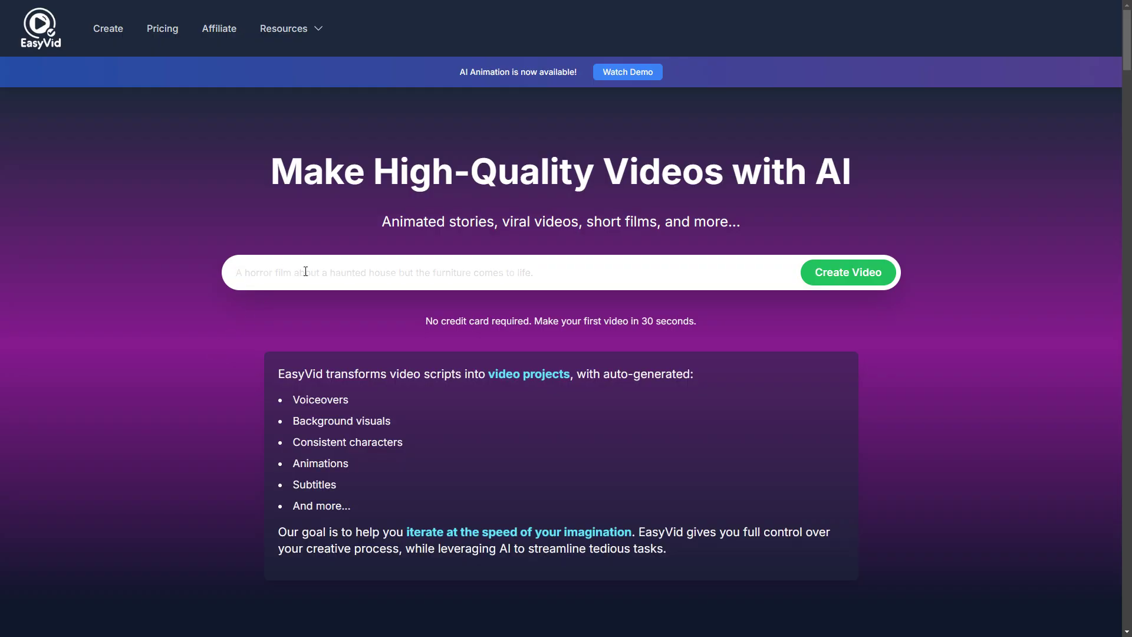
Enter the prompt 'The top 3 deadliest animals in the Amazon rainforest' to start a new video
text(T)
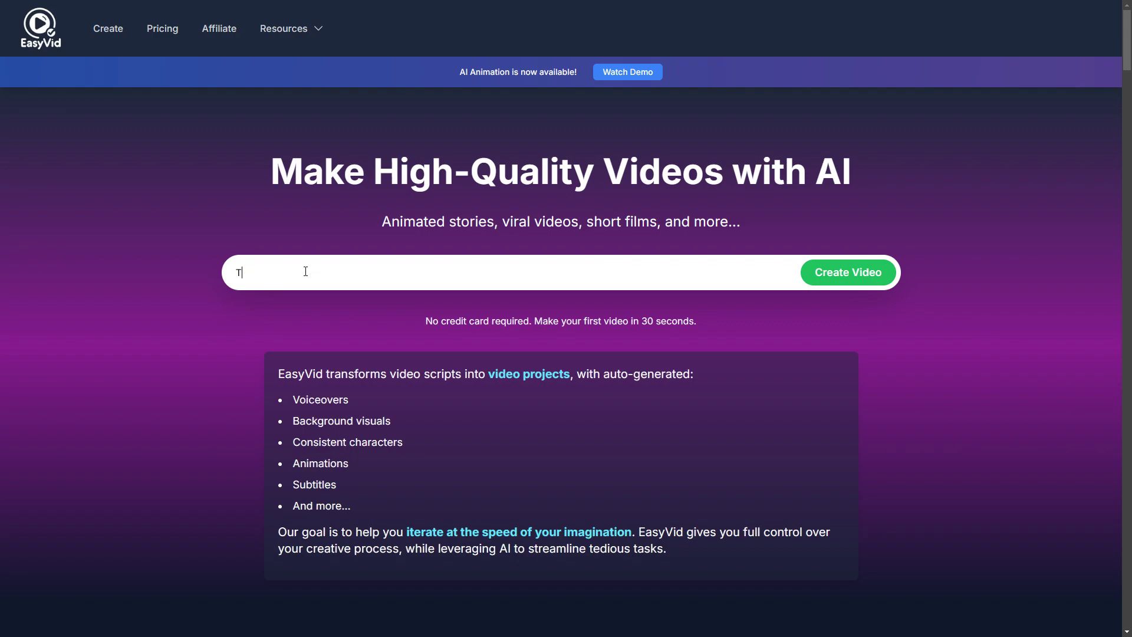
text(he top 3 deadliest animals in the Amazon rainforest)
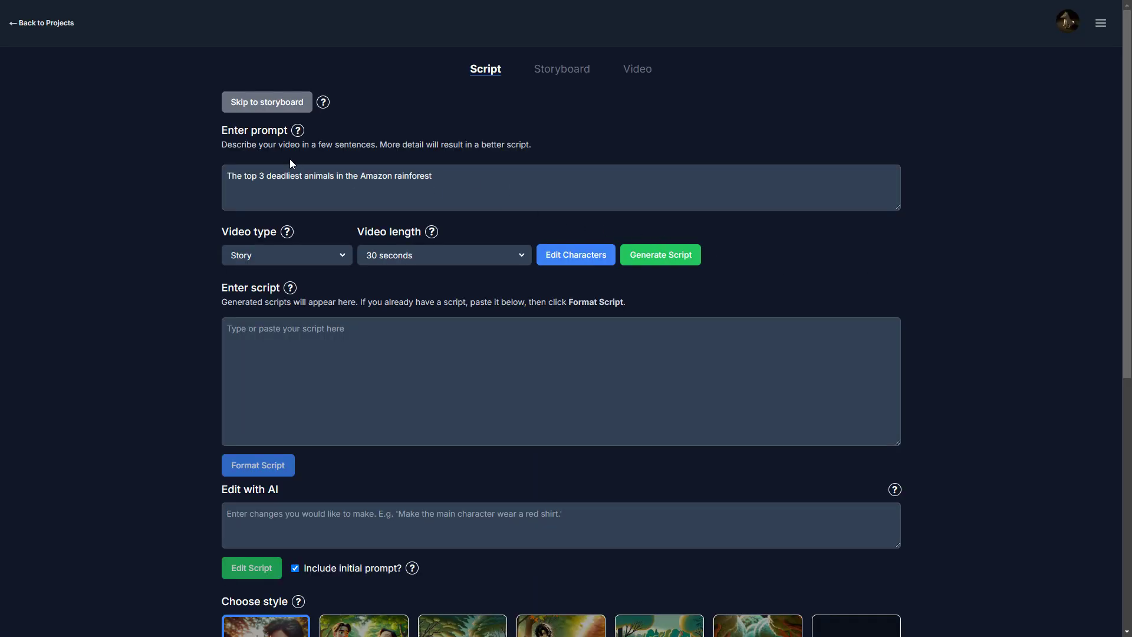
Set the video type to Explainer Video and keep the length at 30 seconds
click(498, 190)
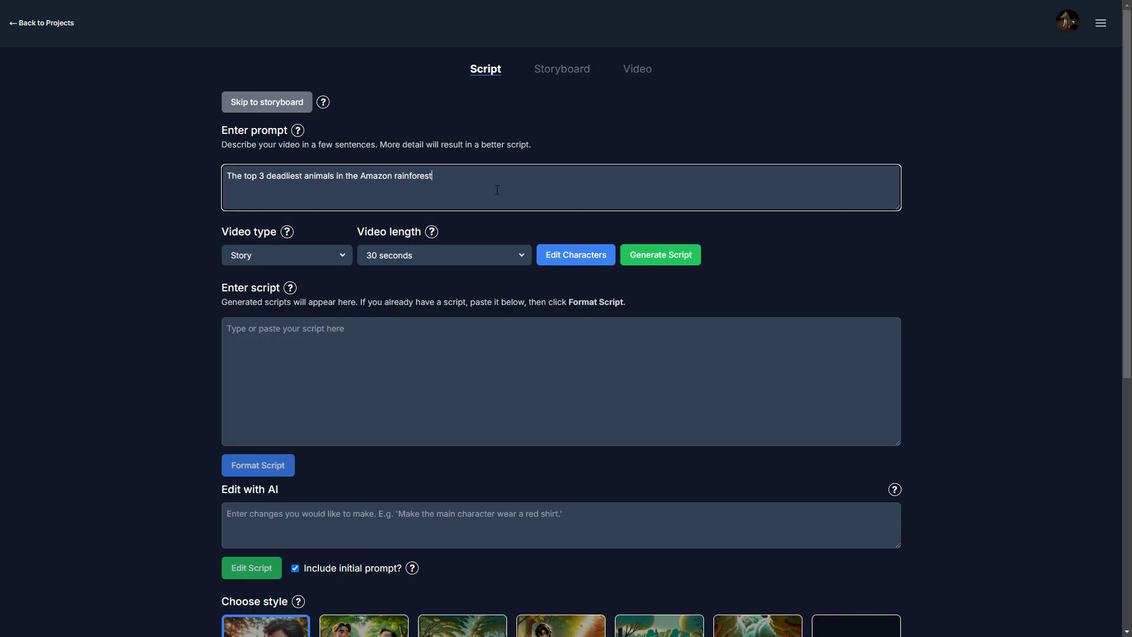
click(365, 356)
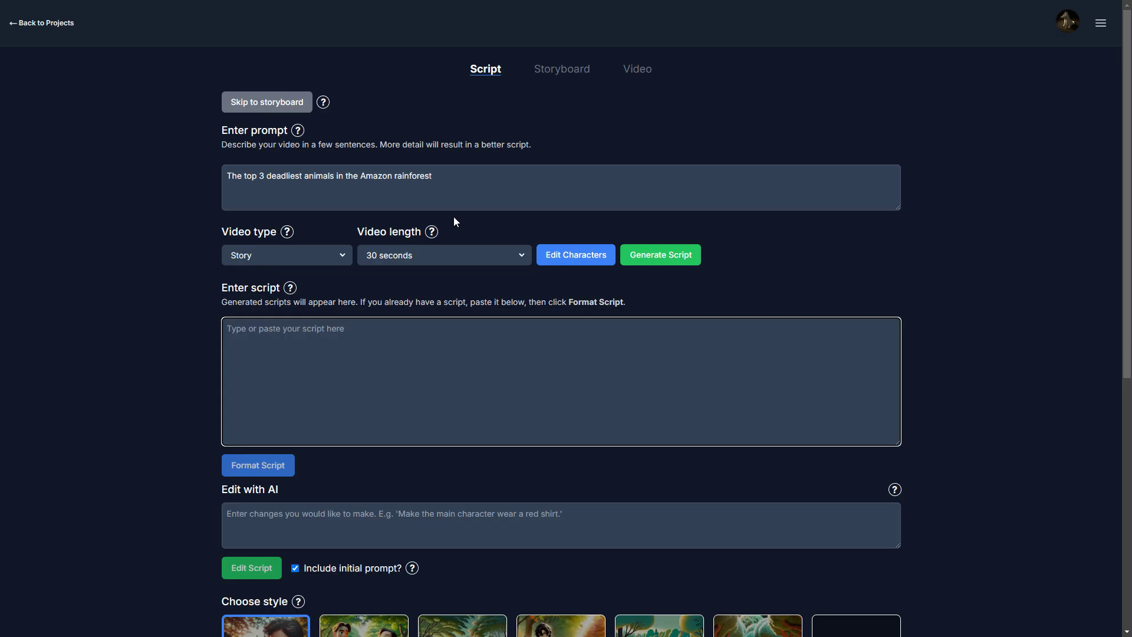
click(458, 183)
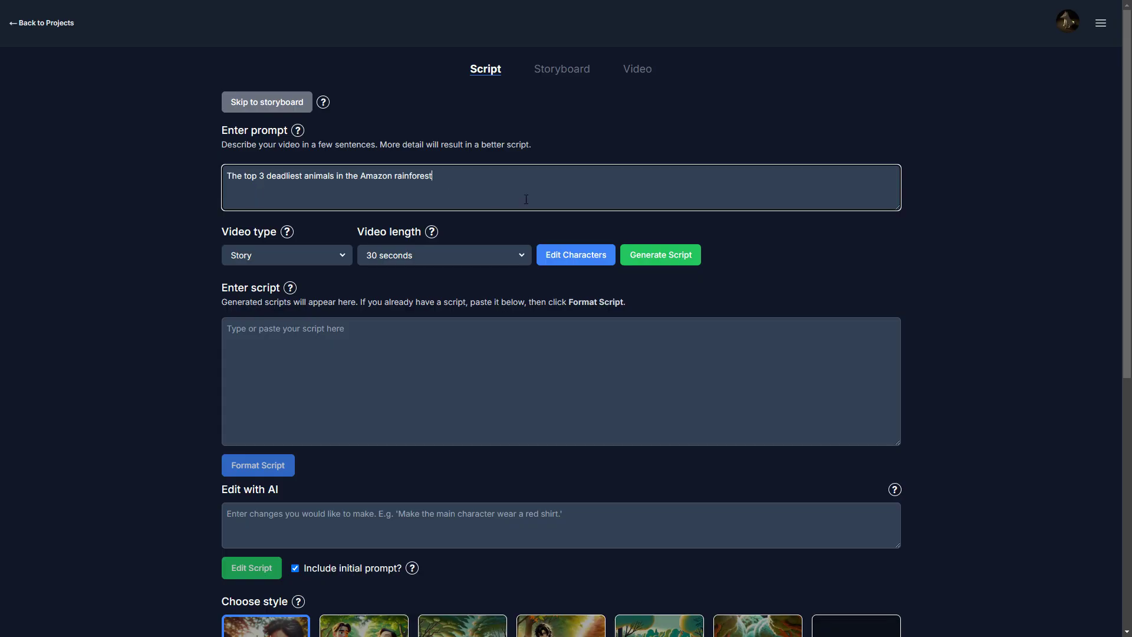
click(285, 256)
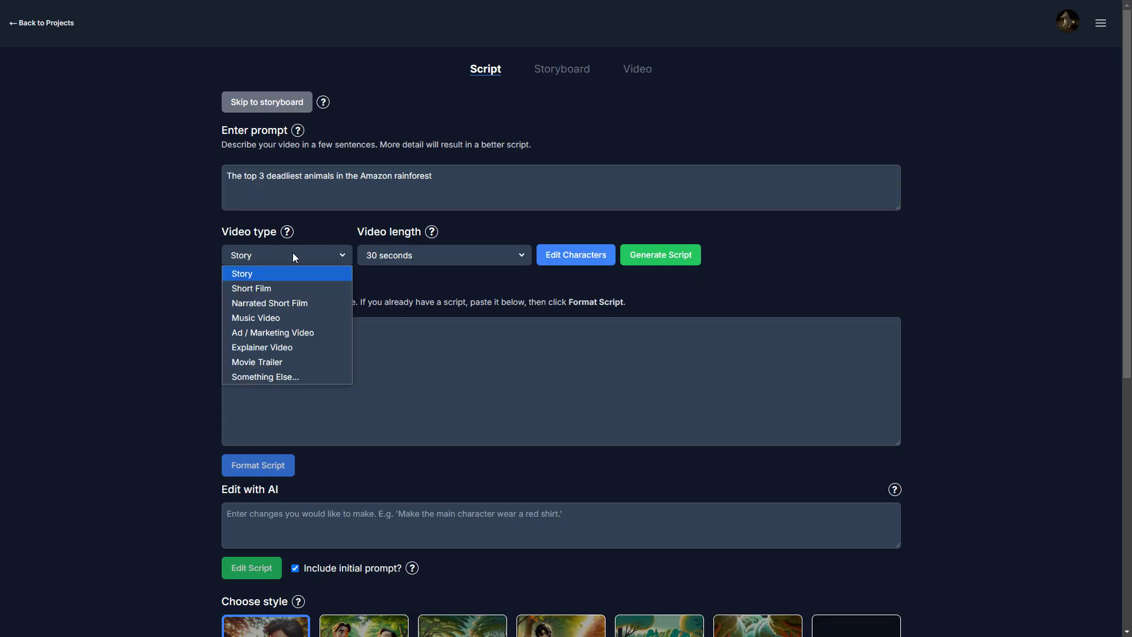
click(286, 348)
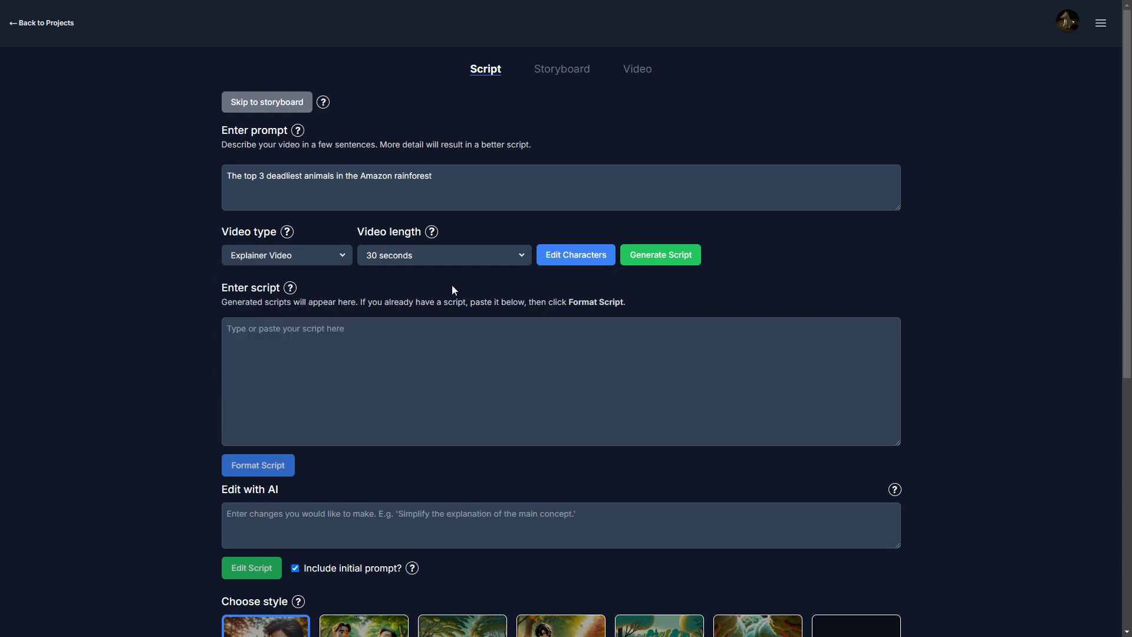
click(437, 255)
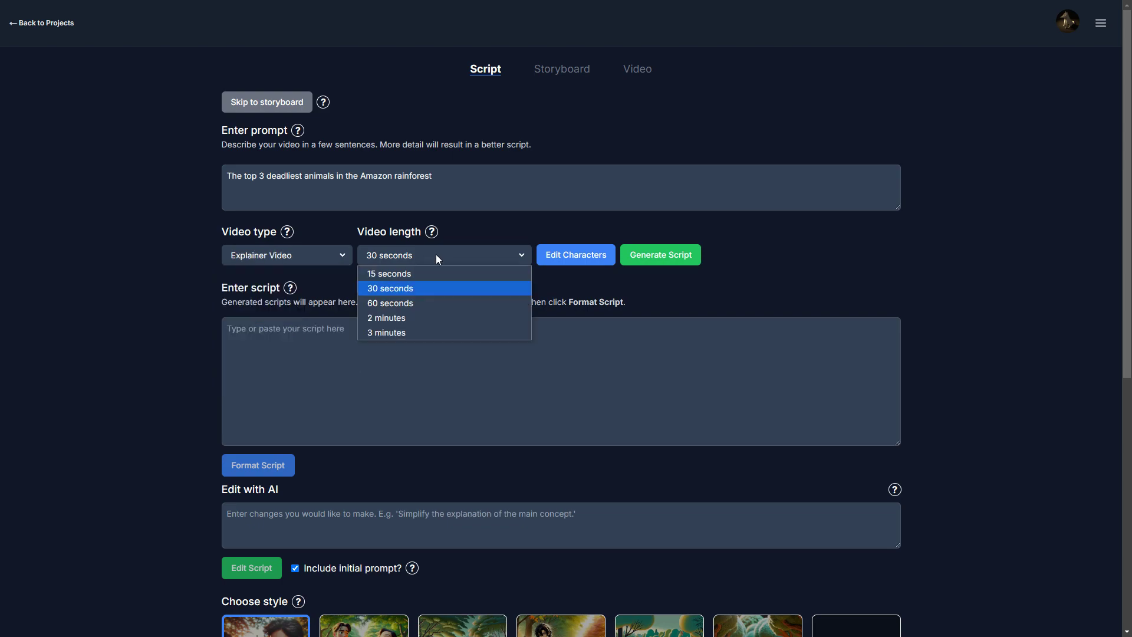
click(426, 289)
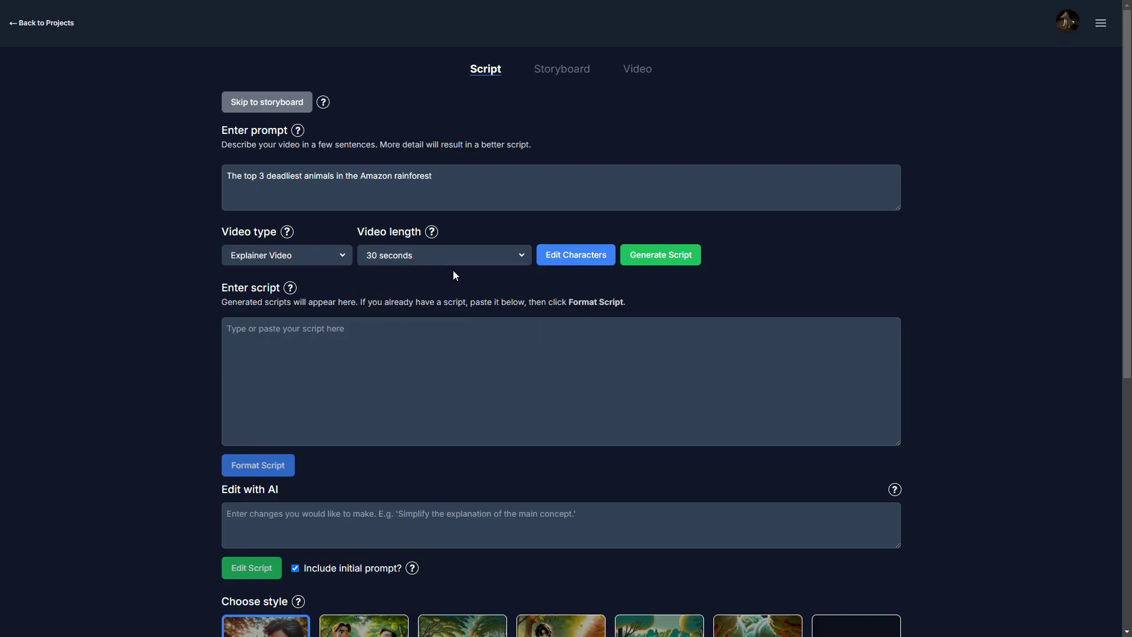
Generate the narrated script covering the Black Caiman, Brazilian Wandering Spider and Green Anaconda
click(685, 256)
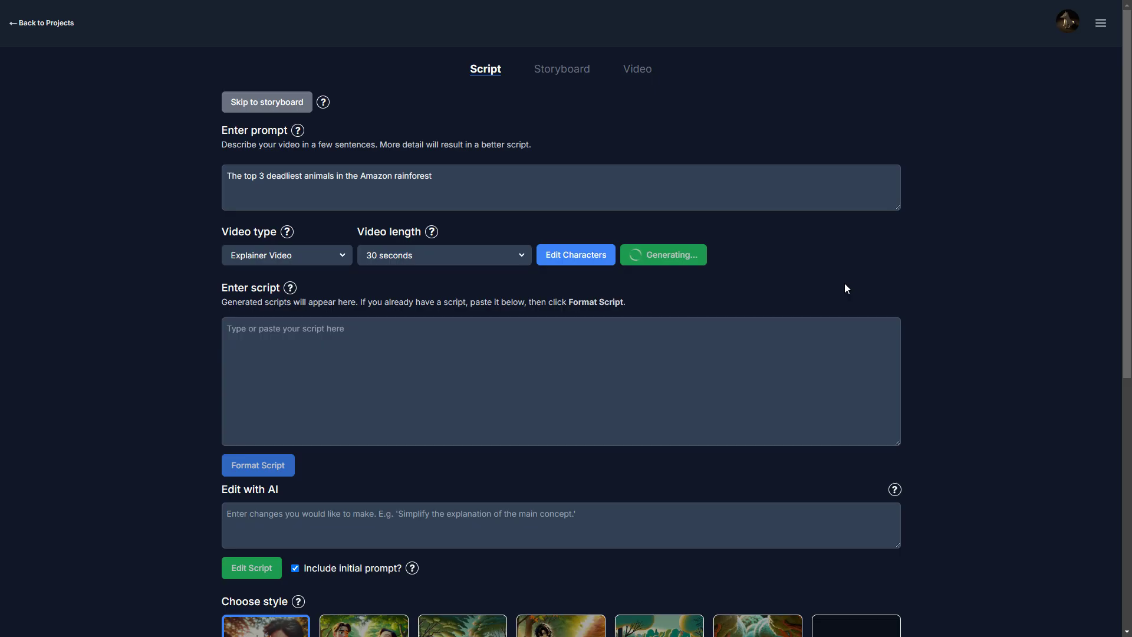
scroll(936, 432, down, 3)
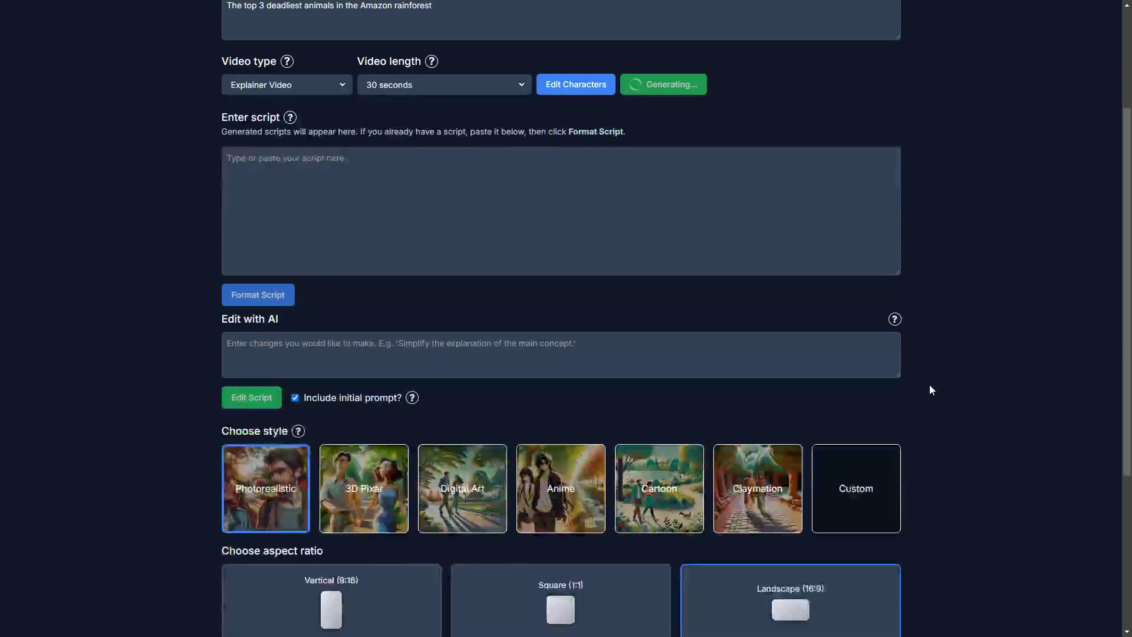
drag(894, 263, 883, 428)
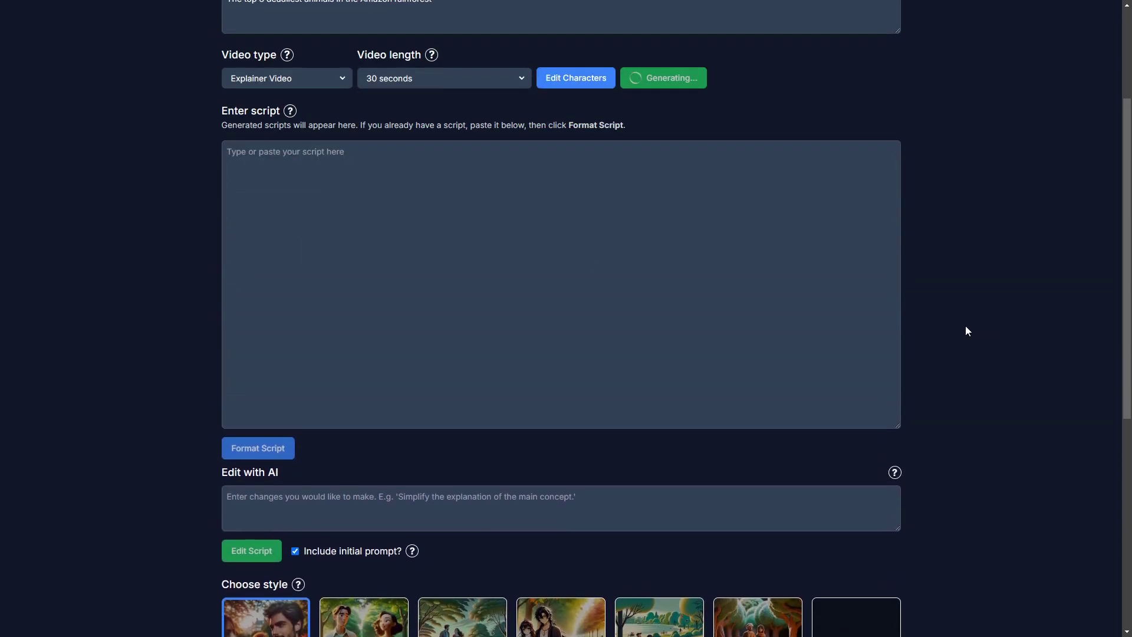
scroll(502, 264, up, 3)
scroll(433, 296, down, 2)
Shrink the script box to fit and review the seven generated scenes
click(433, 297)
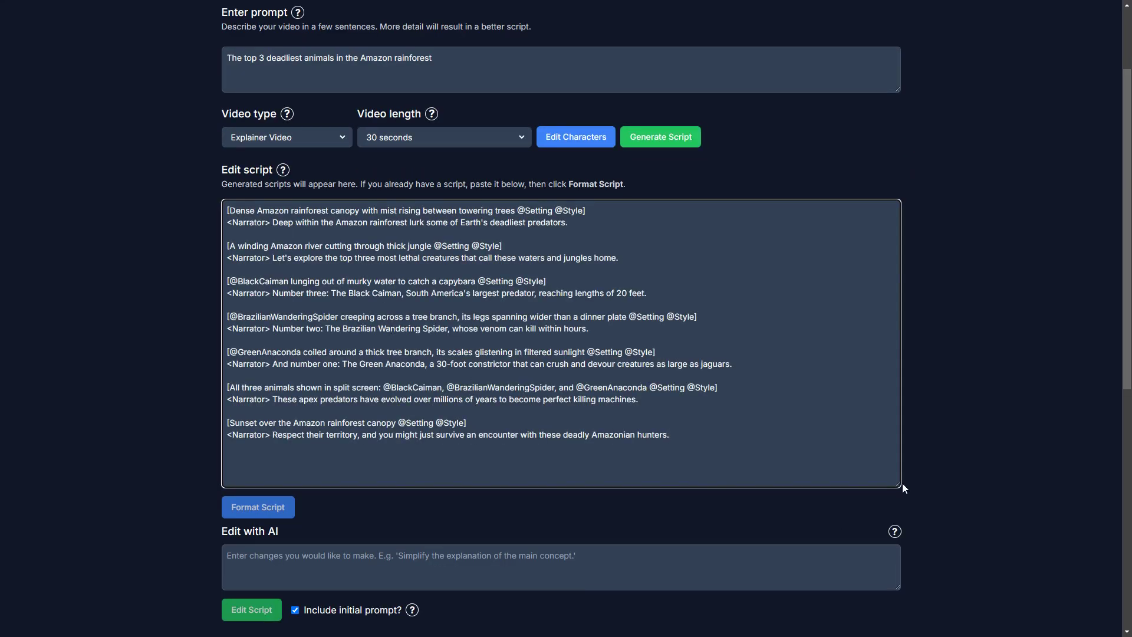
drag(899, 485, 899, 464)
drag(228, 342, 502, 352)
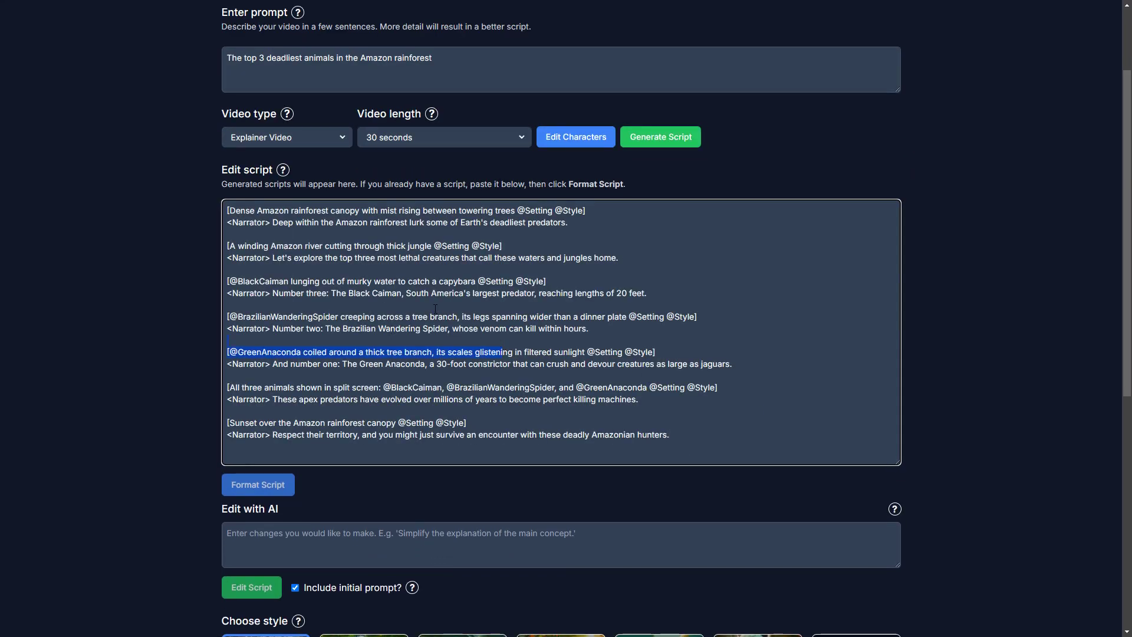
double_click(281, 222)
double_click(266, 352)
Apply the AI edit 'Please make the intro and outro 1 scene each' to get five scenes
click(242, 518)
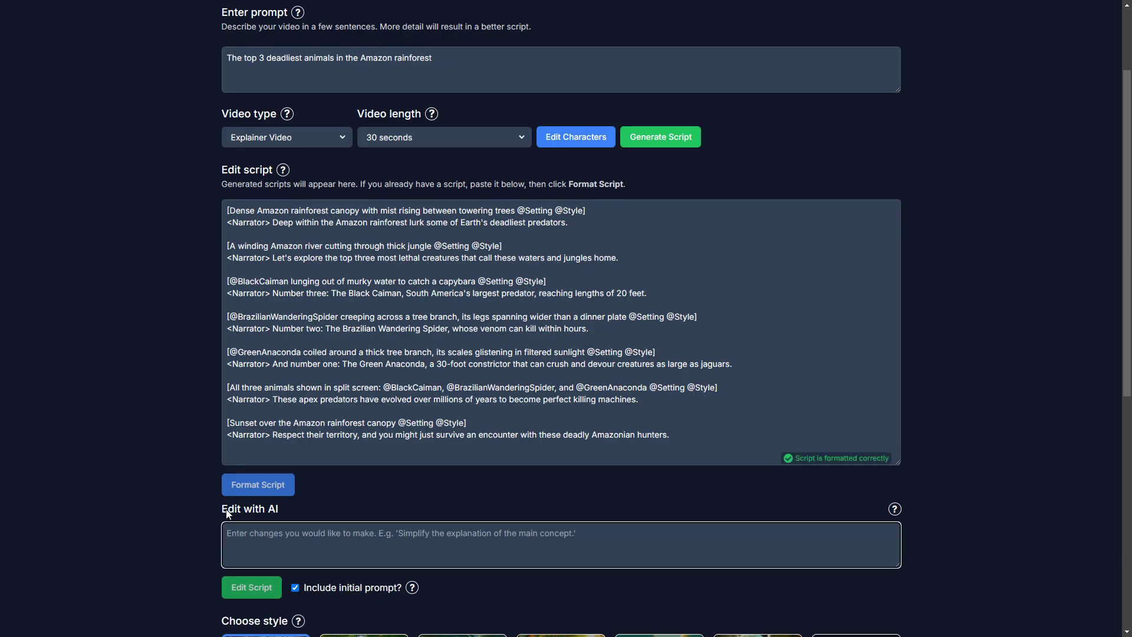
drag(227, 514, 288, 513)
click(293, 531)
drag(574, 219, 227, 210)
click(629, 260)
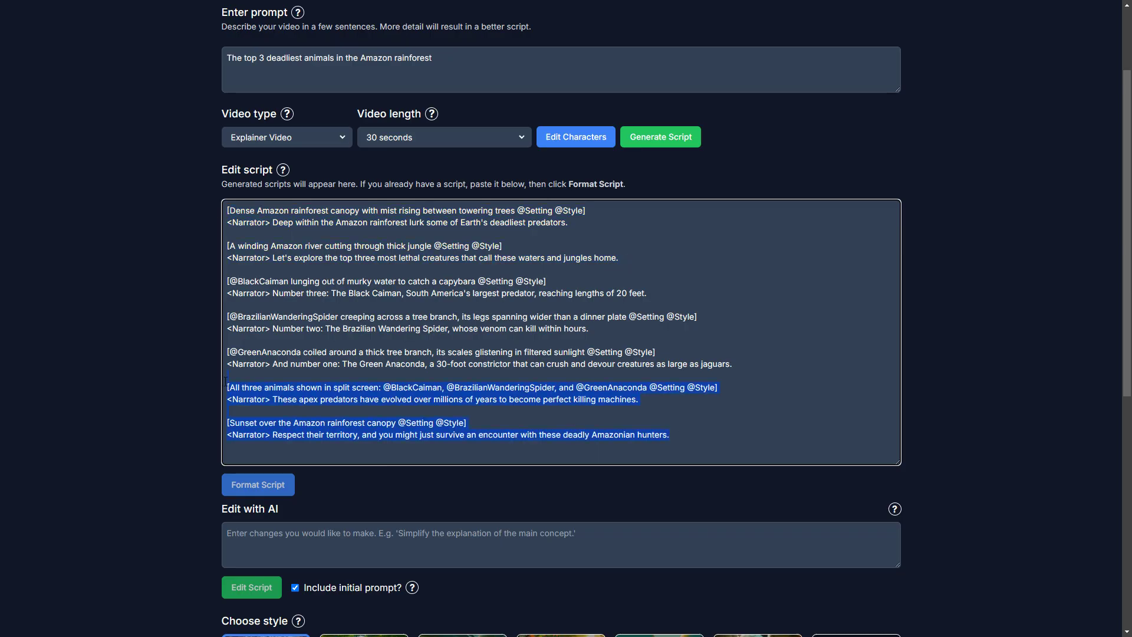
click(377, 537)
text(Please m)
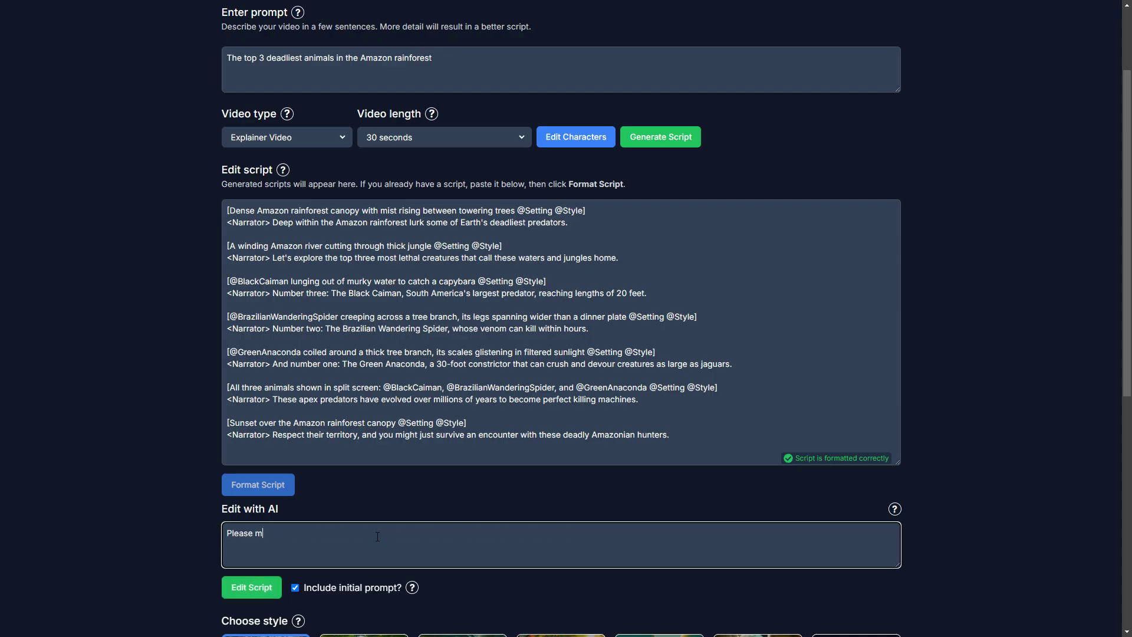
text(ake the intro and outro 1 scene each)
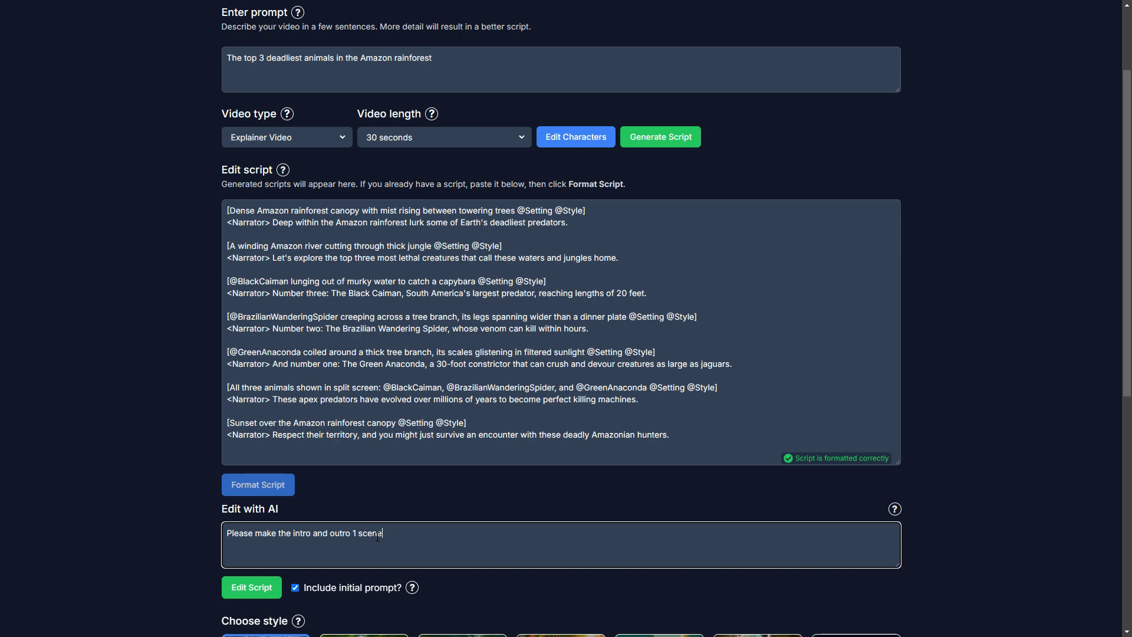
click(252, 588)
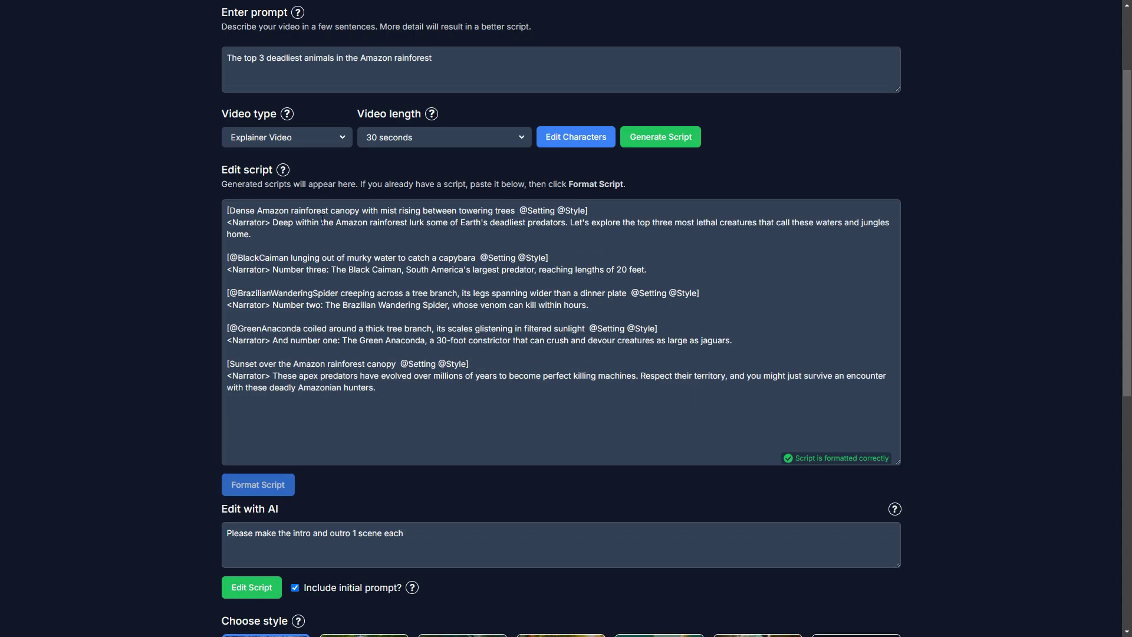
Apply the AI edit 'Replace the spider with a jaguar' and check the new Jaguar scene
click(426, 396)
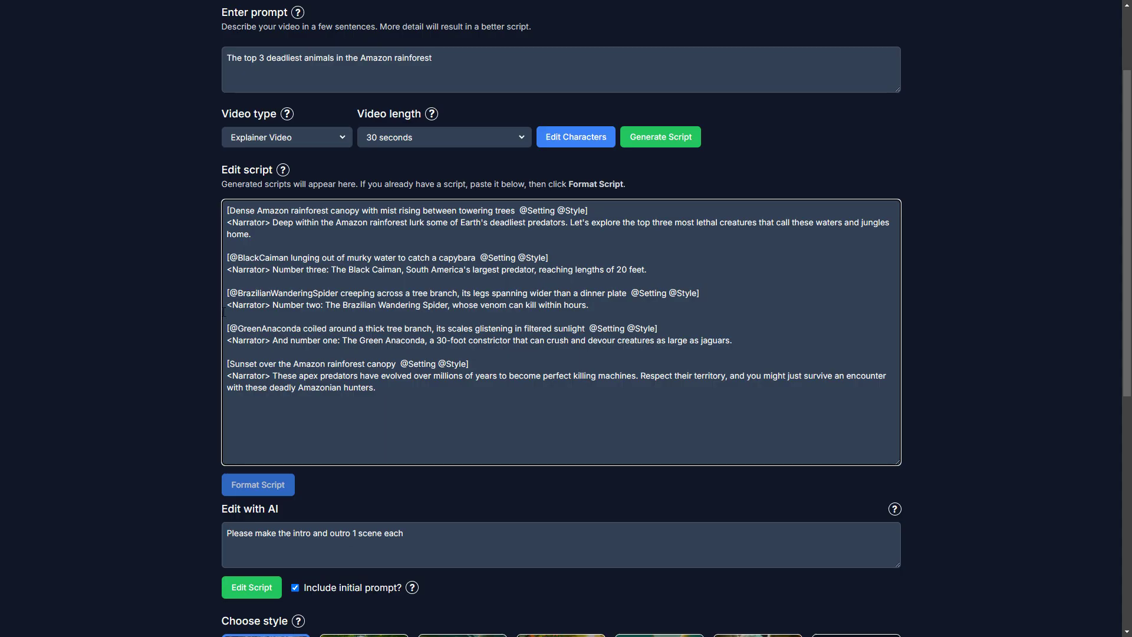
click(331, 543)
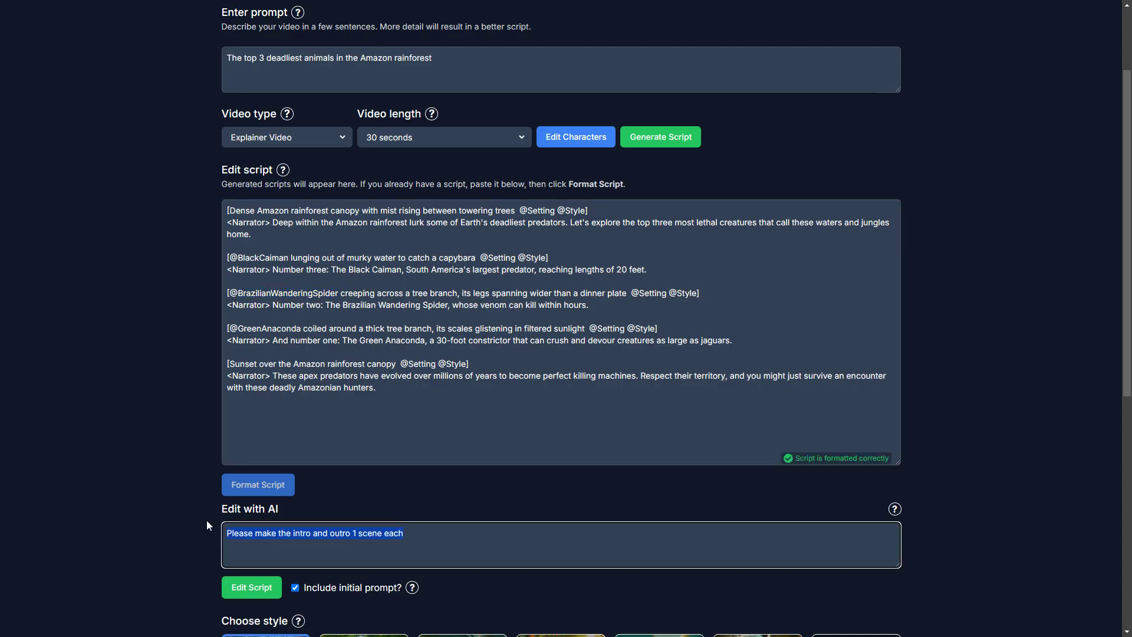
text(Replace)
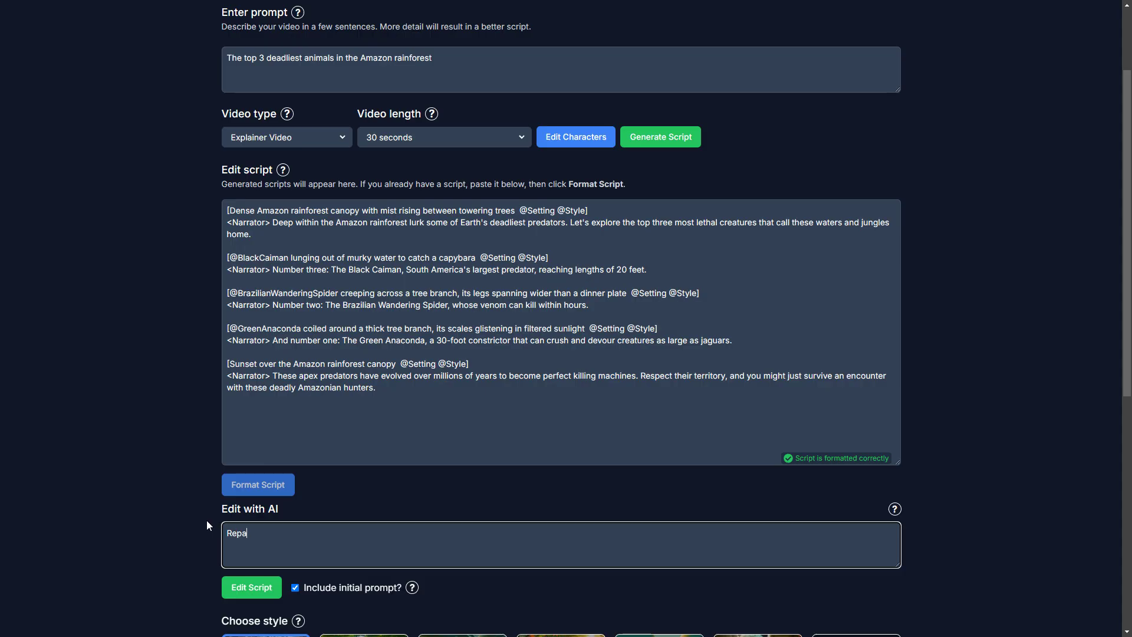
text( the spider with a jaguar)
click(252, 587)
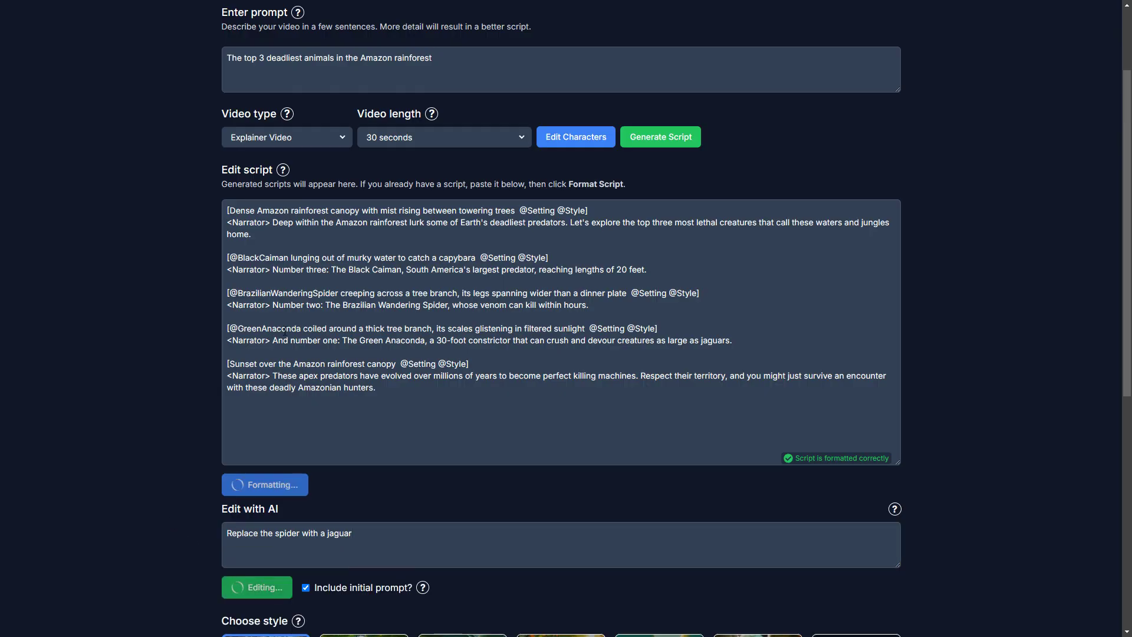
drag(589, 305, 259, 281)
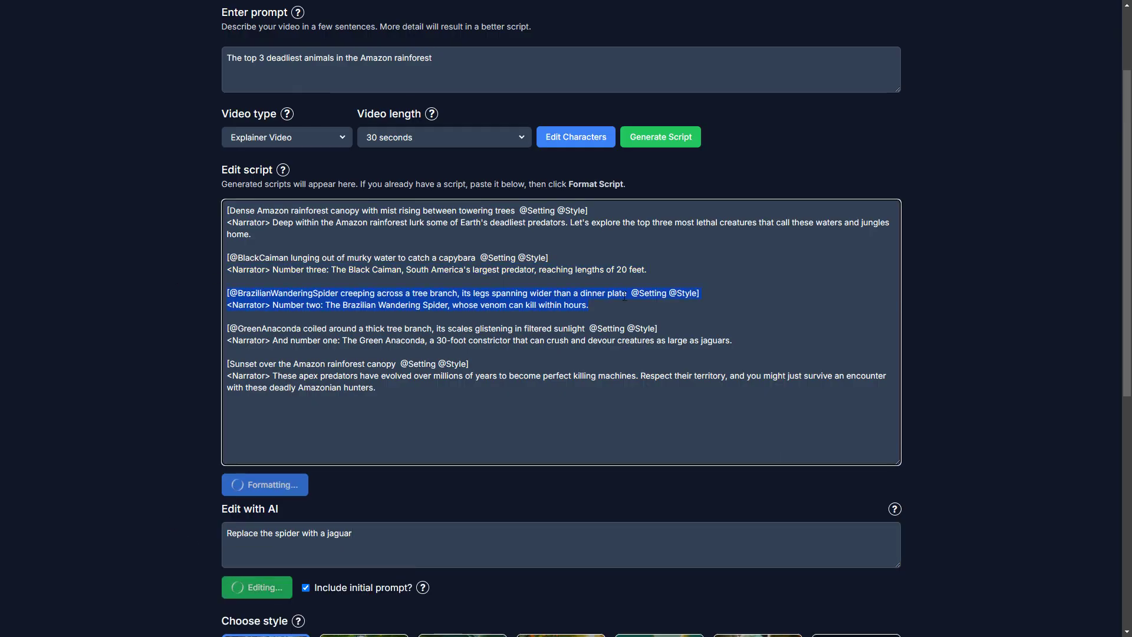
double_click(253, 293)
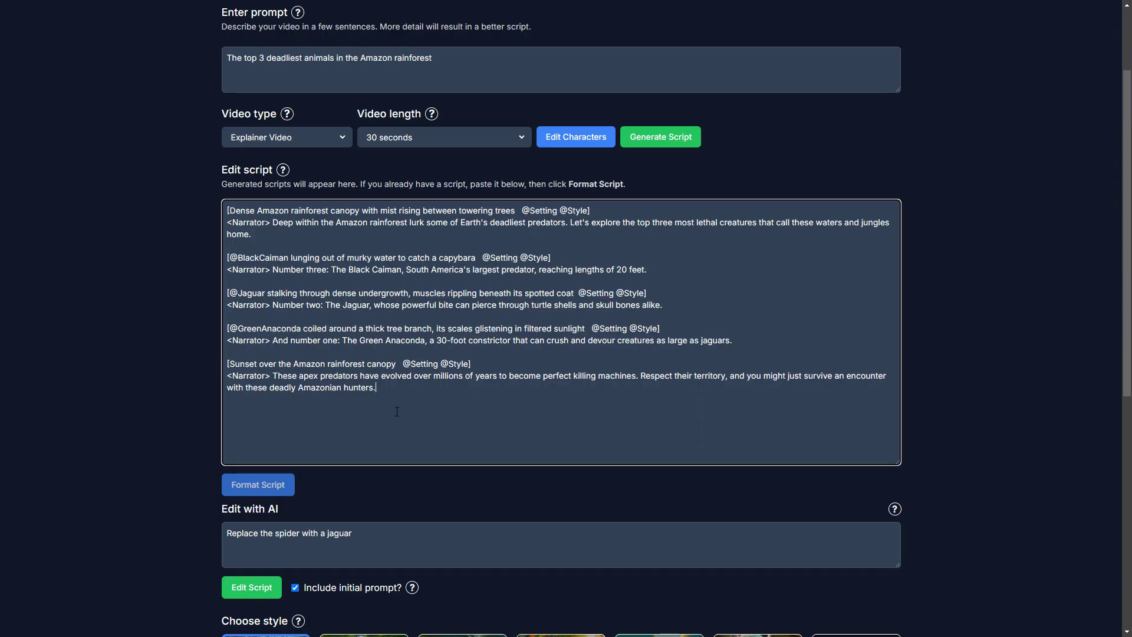
Keep the Photorealistic style and switch the aspect ratio to Vertical (9:16)
scroll(397, 412, down, 5)
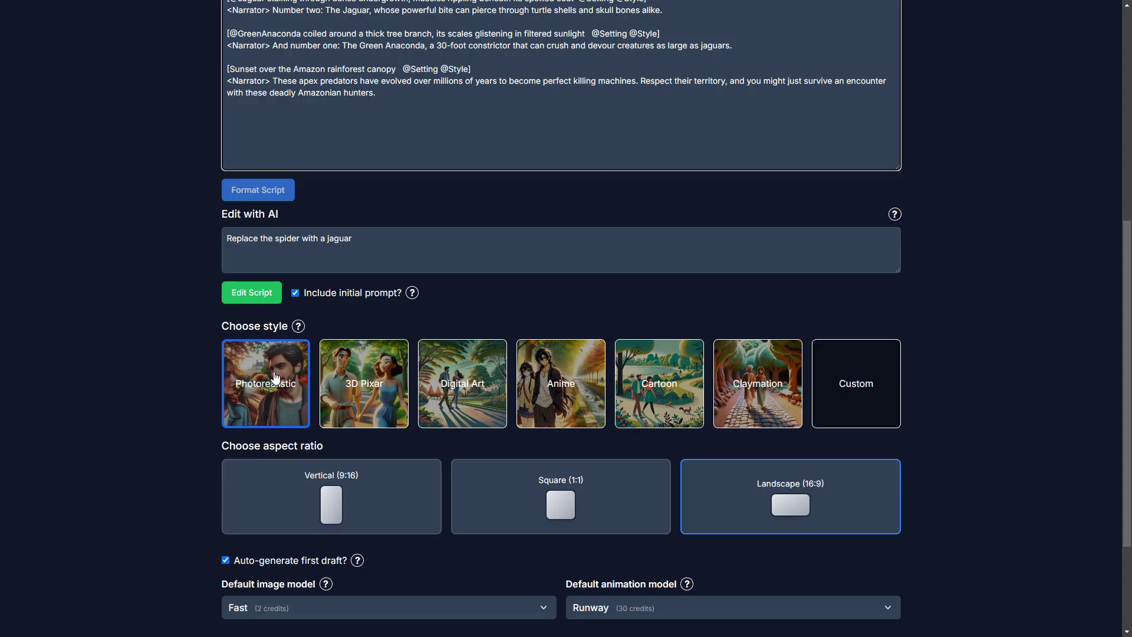
click(845, 411)
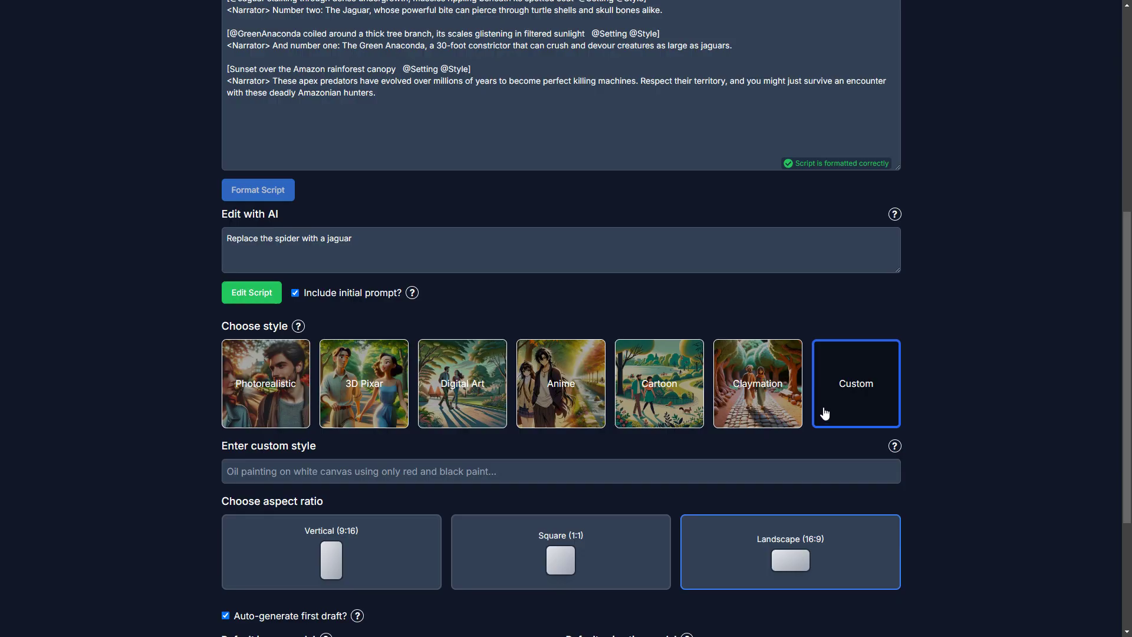
click(270, 397)
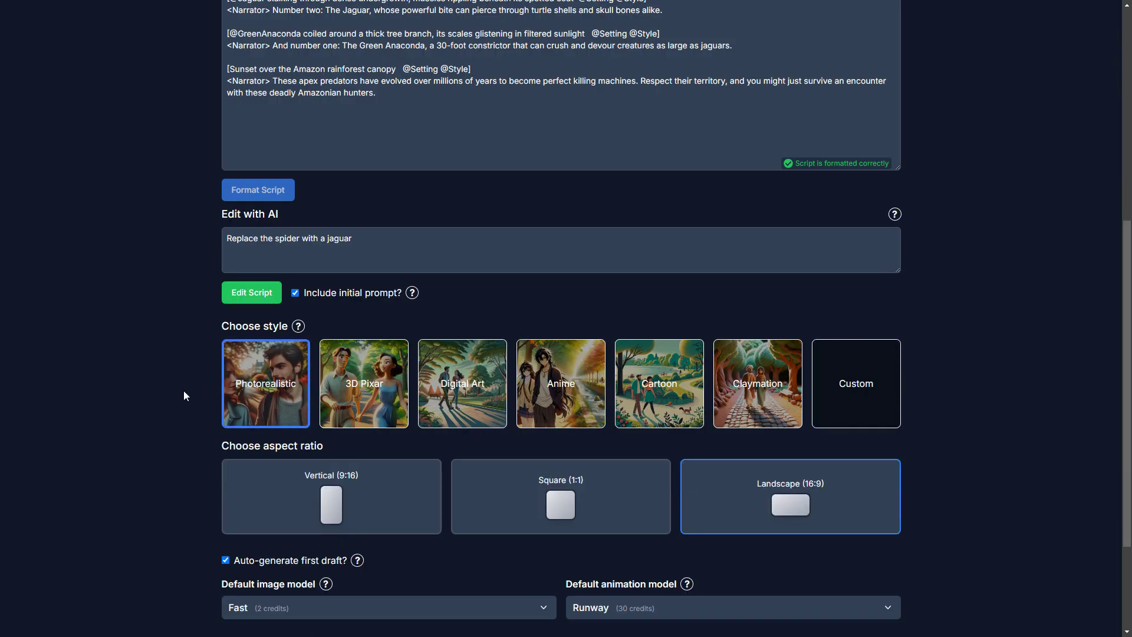
scroll(182, 391, down, 2)
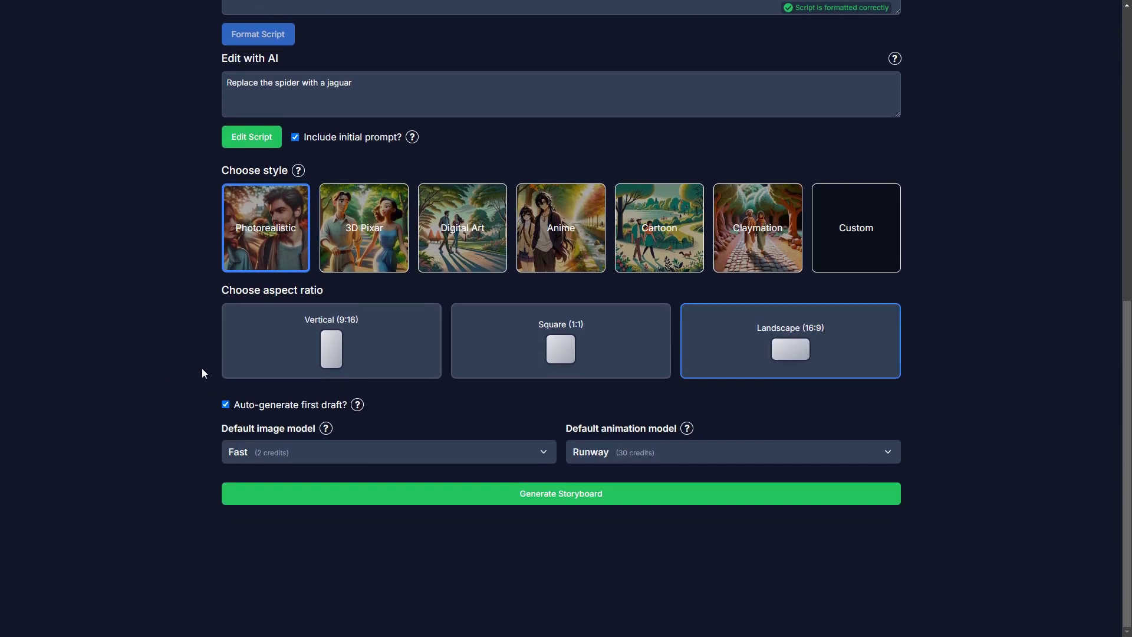
click(333, 348)
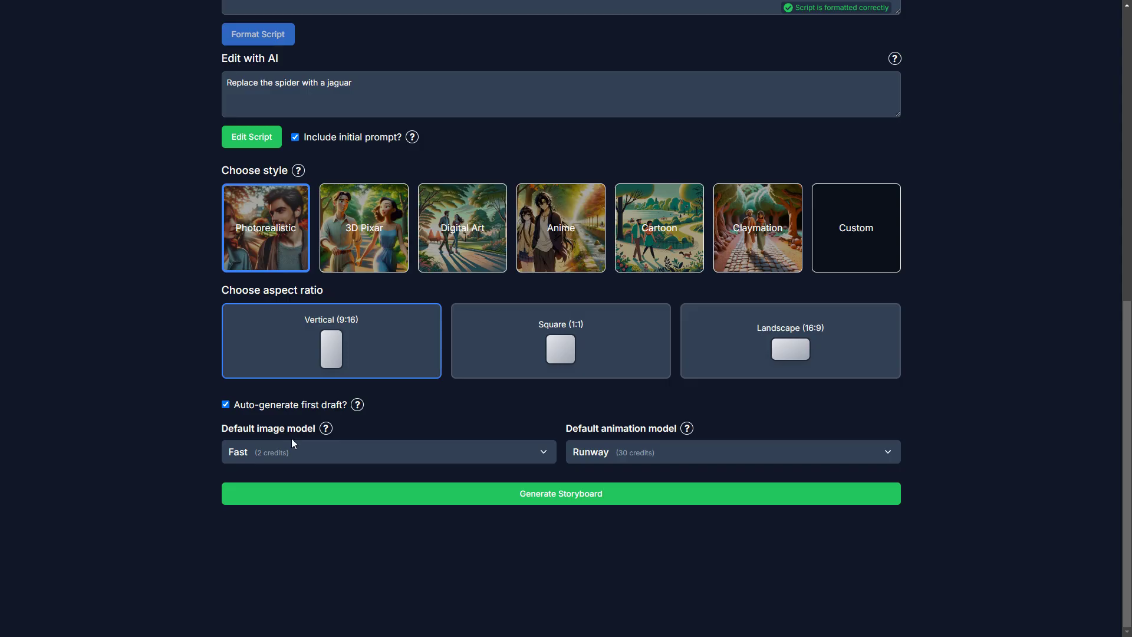
Choose High Quality (8 credits) as the default image model and keep Runway for animation
click(298, 452)
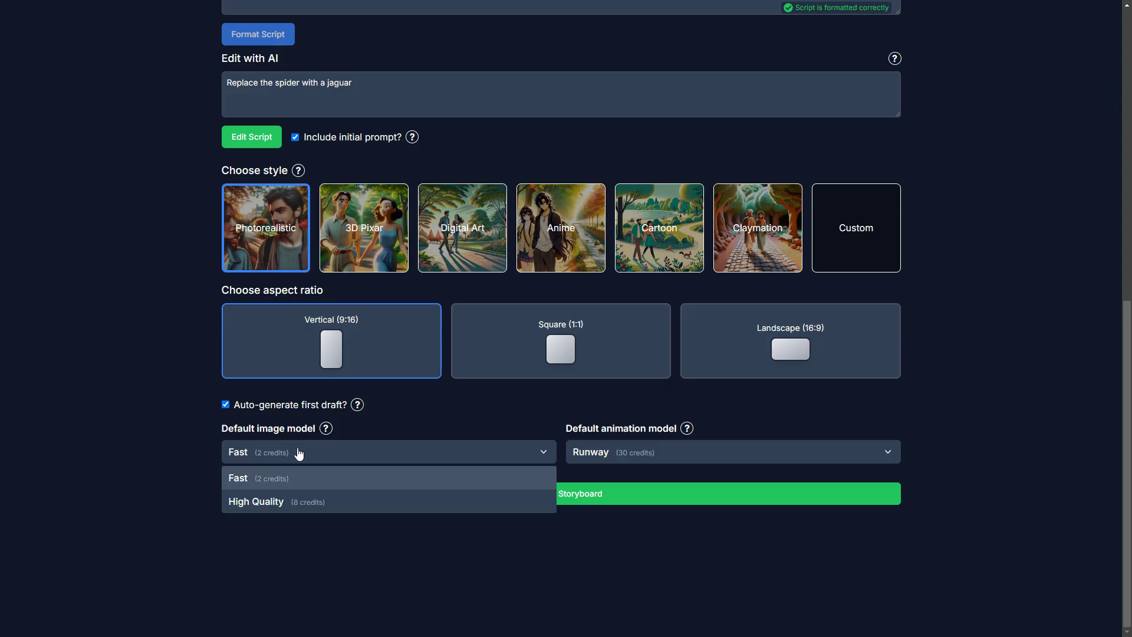
click(301, 502)
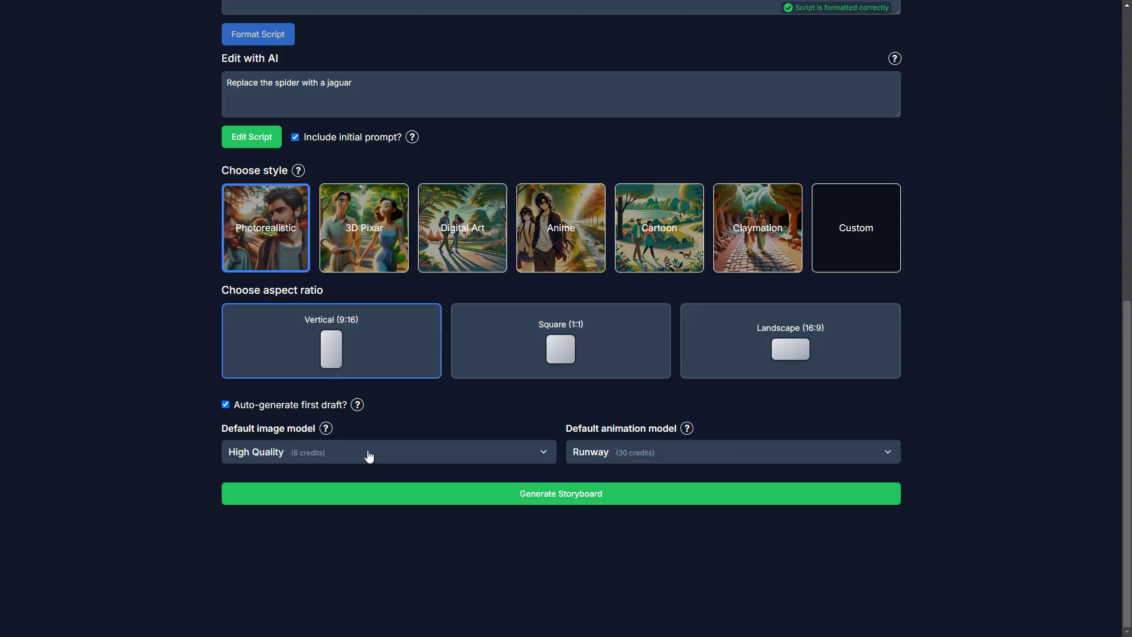
click(436, 459)
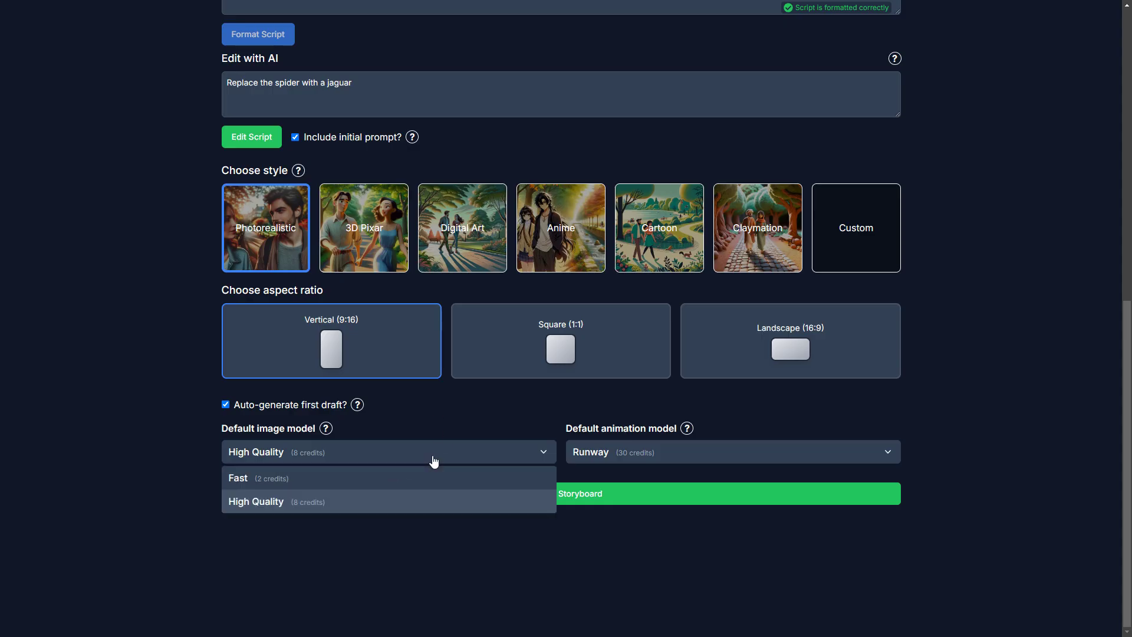
click(377, 502)
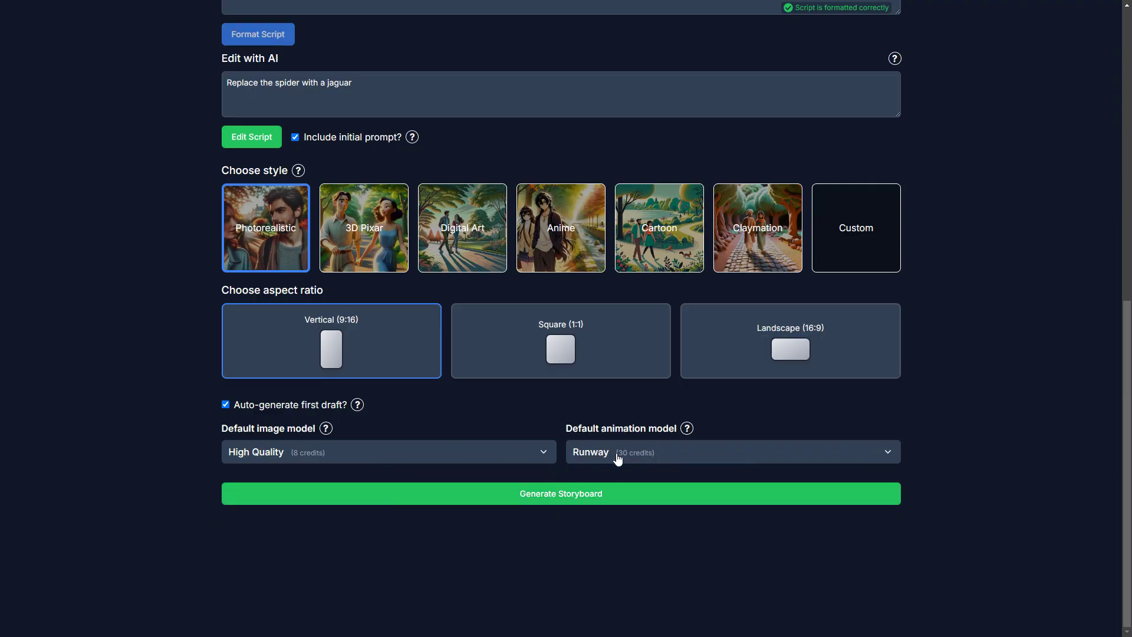
click(618, 459)
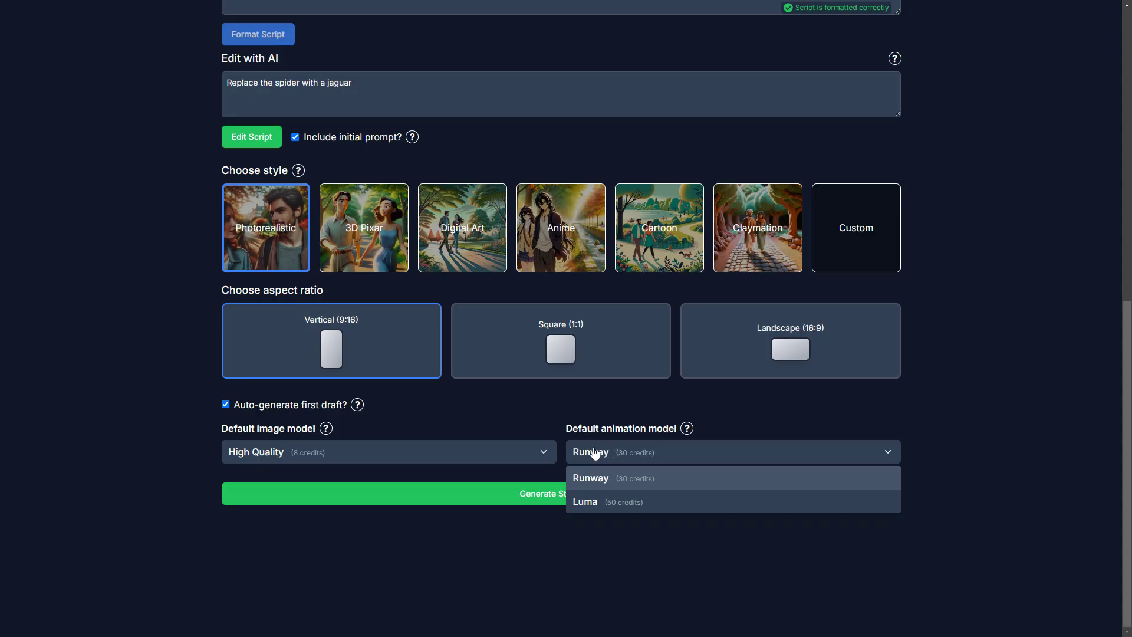
click(557, 420)
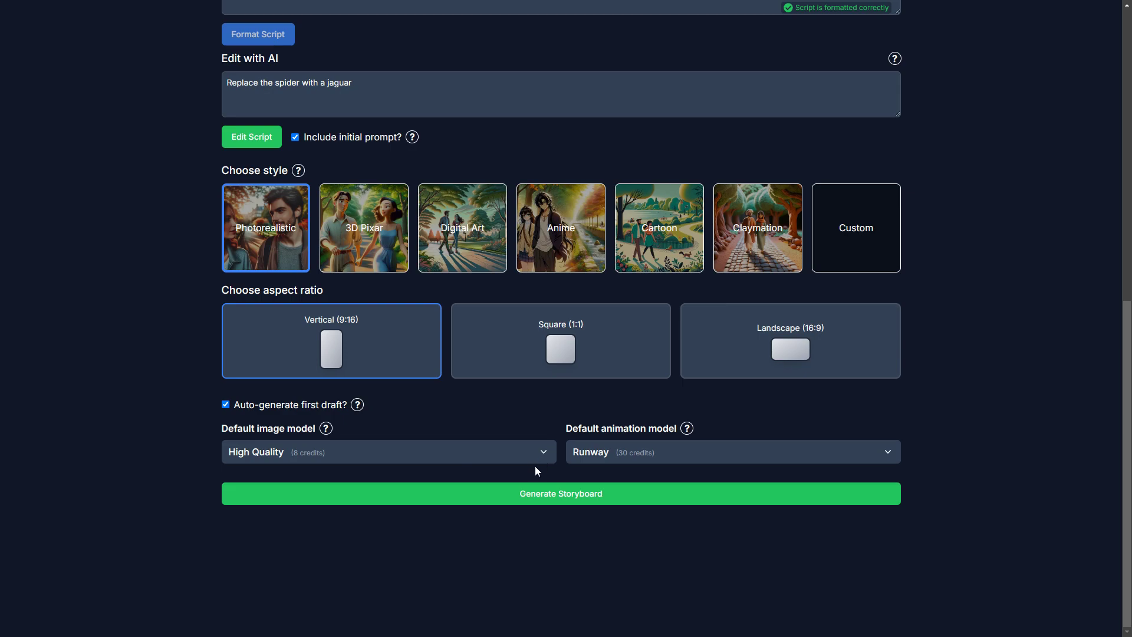
scroll(476, 384, up, 10)
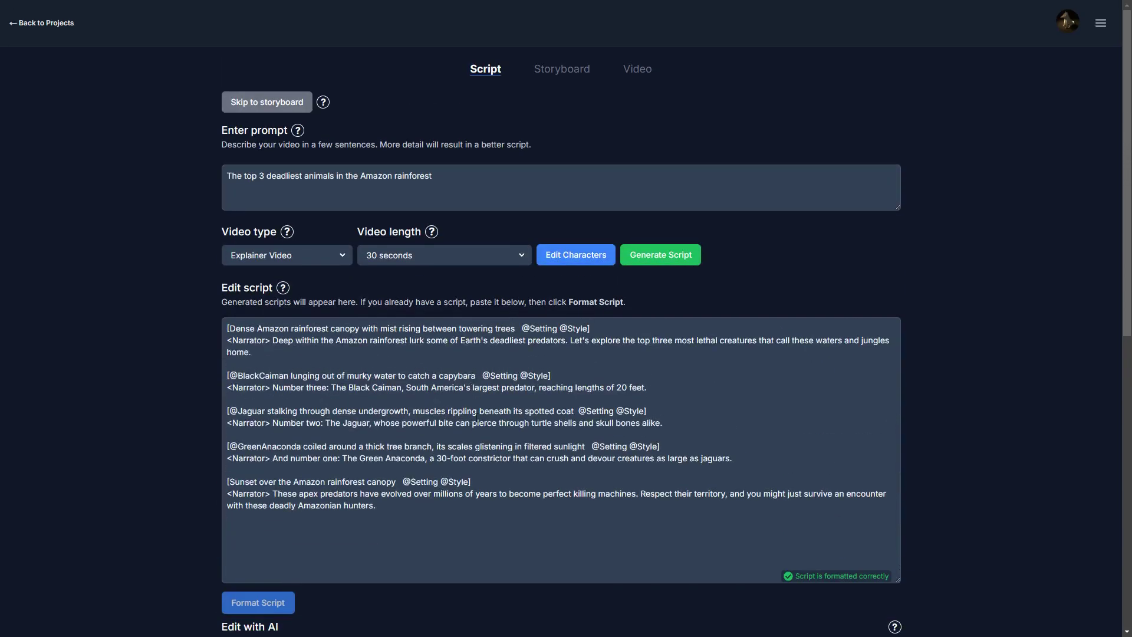
scroll(422, 399, down, 1)
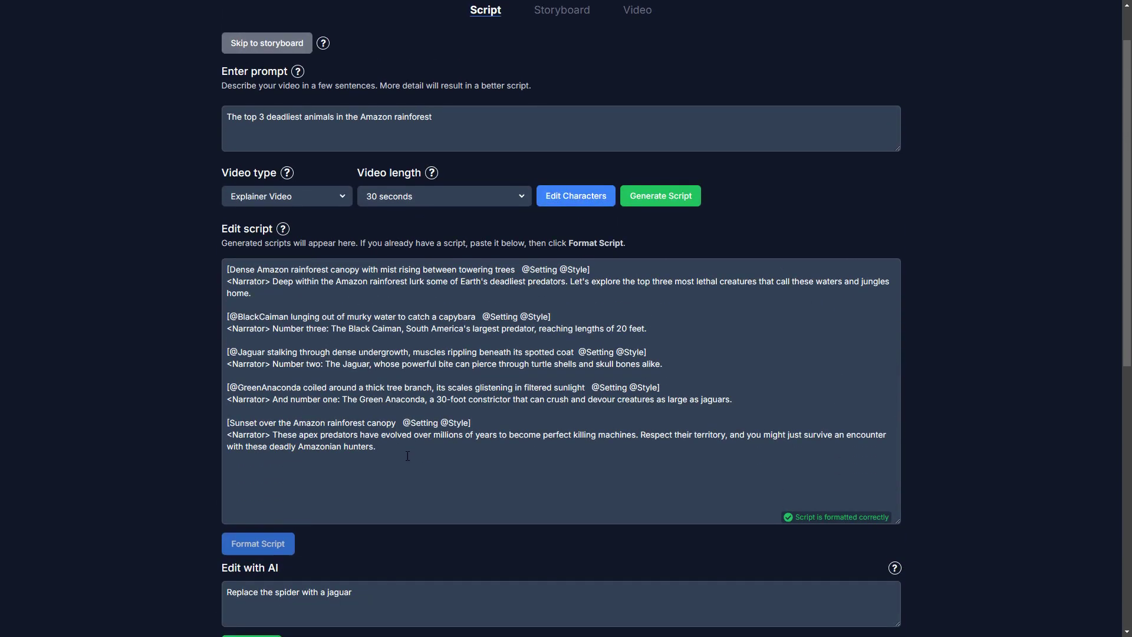
Generate the 'Top 3 Deadliest Animals in the Amazon' storyboard with narration and scene images
scroll(408, 456, down, 9)
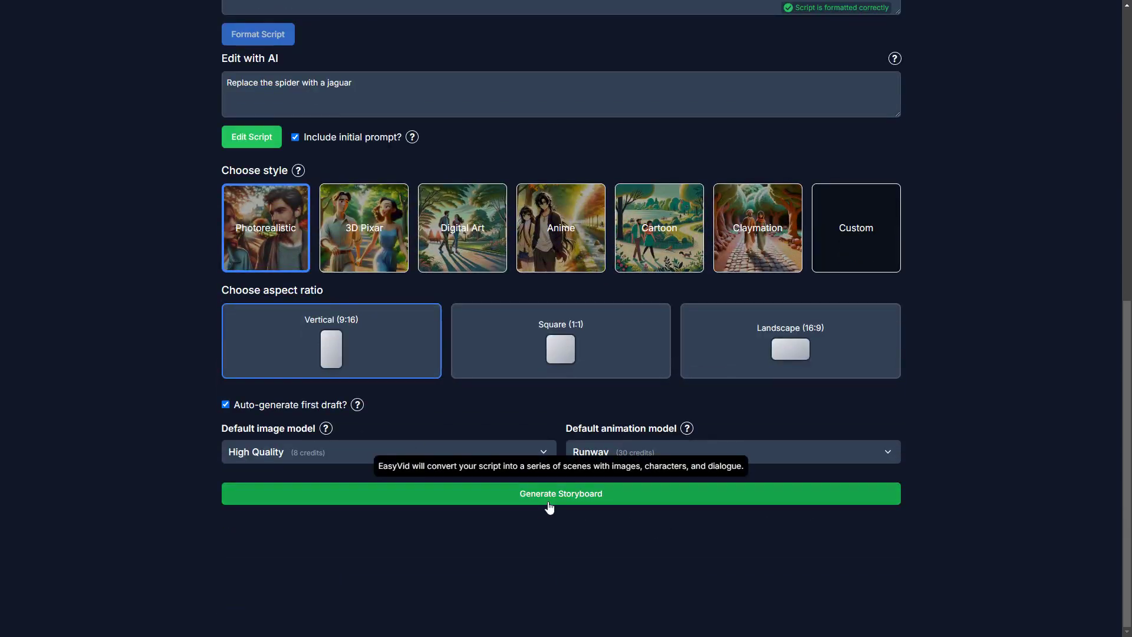
click(551, 501)
scroll(557, 449, up, 8)
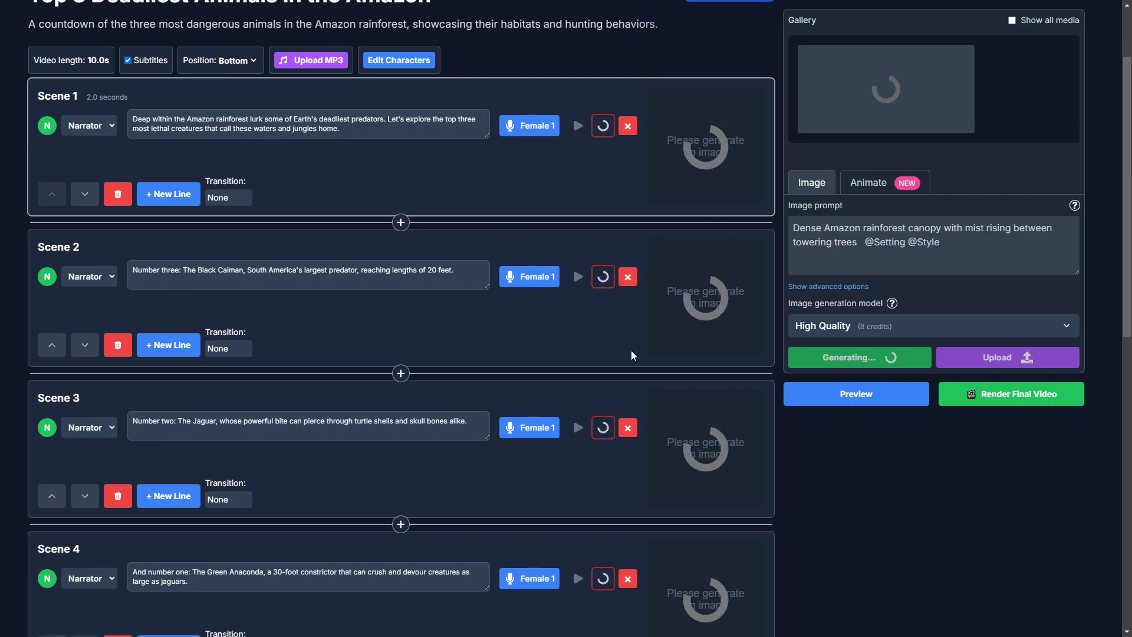
scroll(554, 472, down, 5)
scroll(574, 497, up, 7)
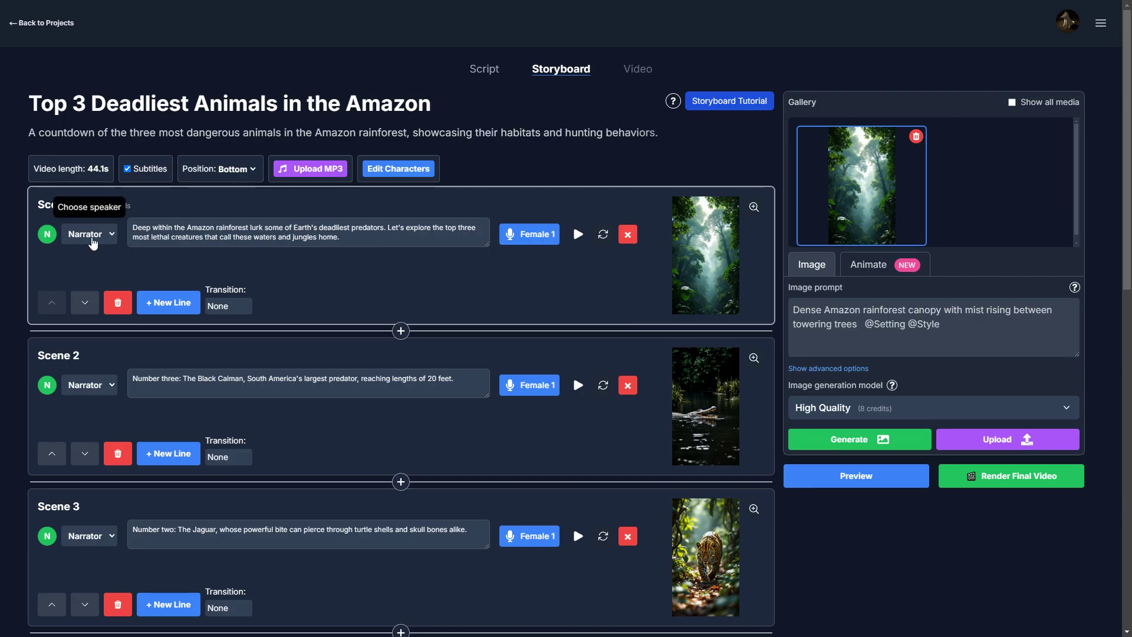
drag(340, 232, 166, 225)
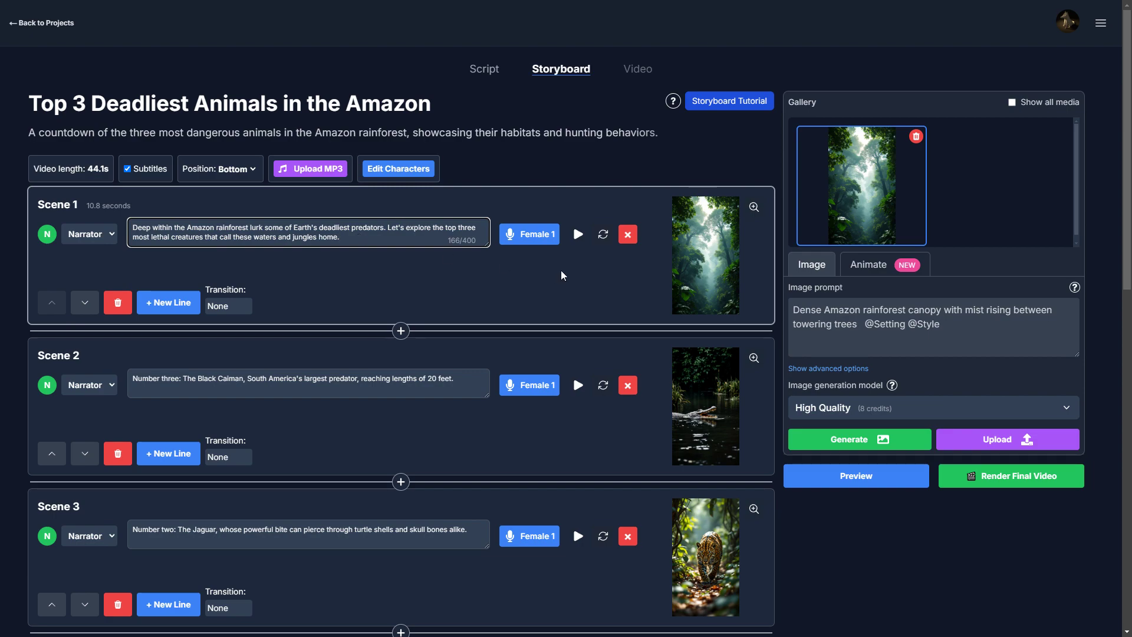
click(578, 234)
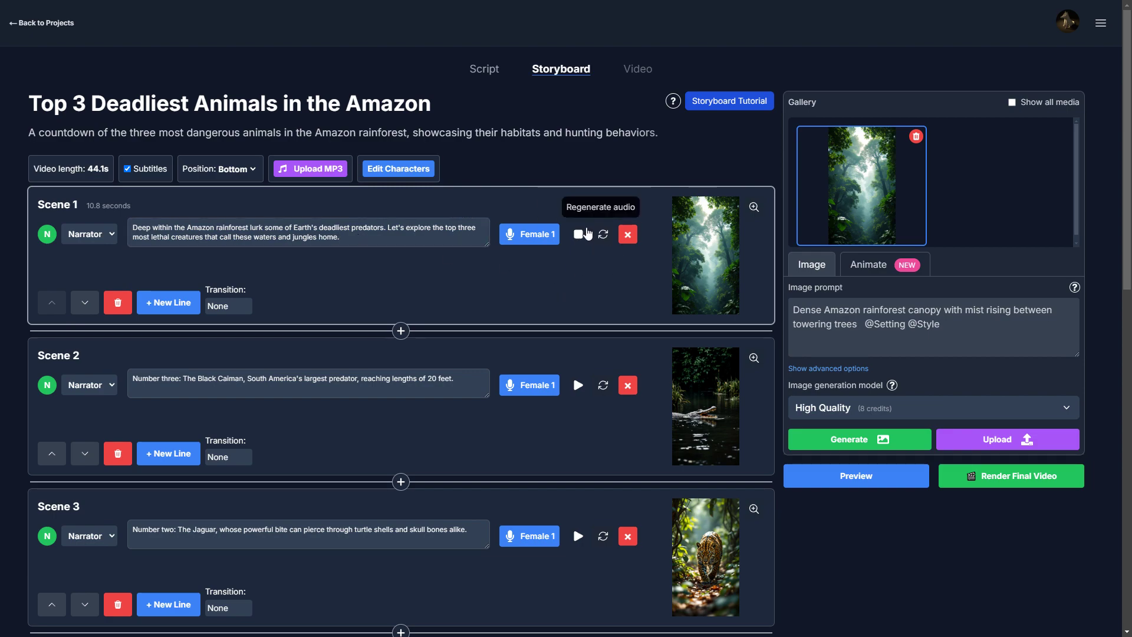
click(579, 235)
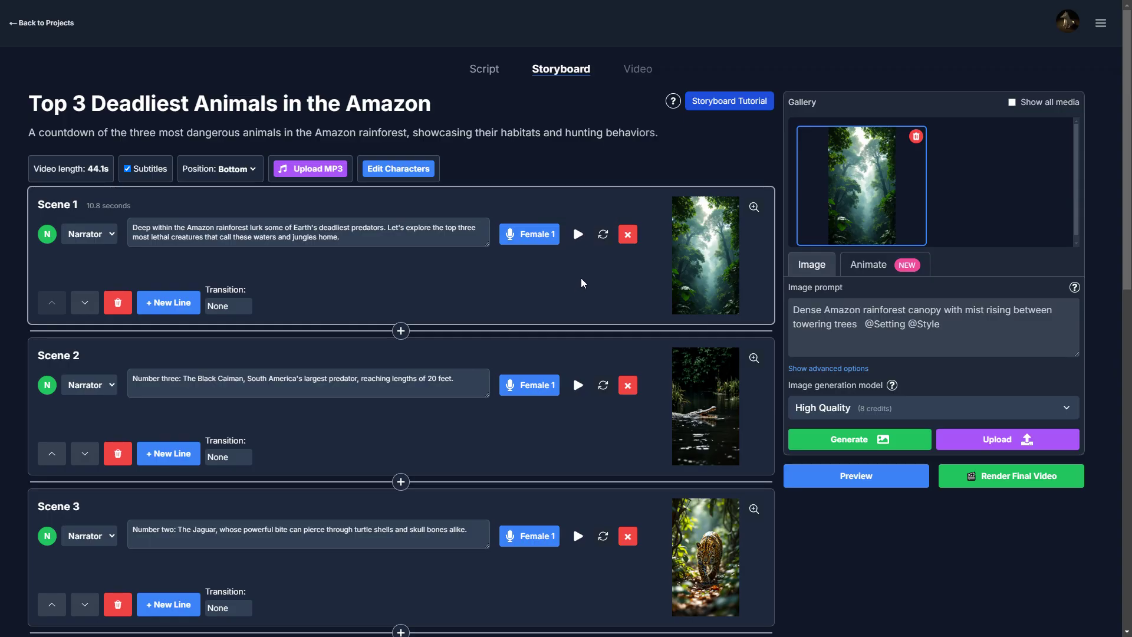
click(755, 208)
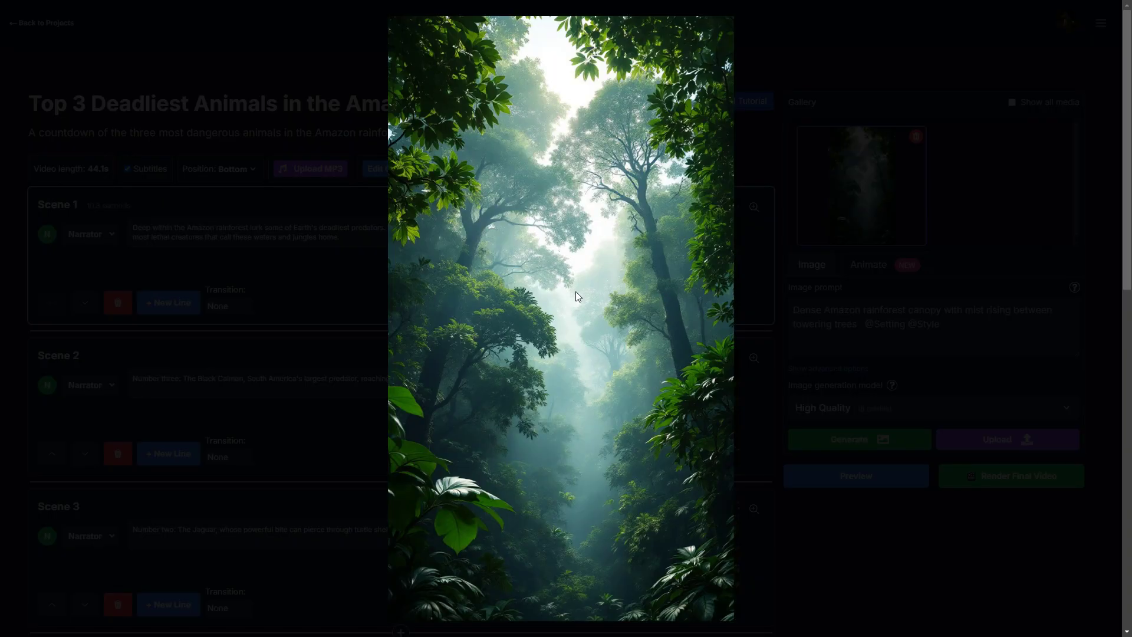
click(355, 287)
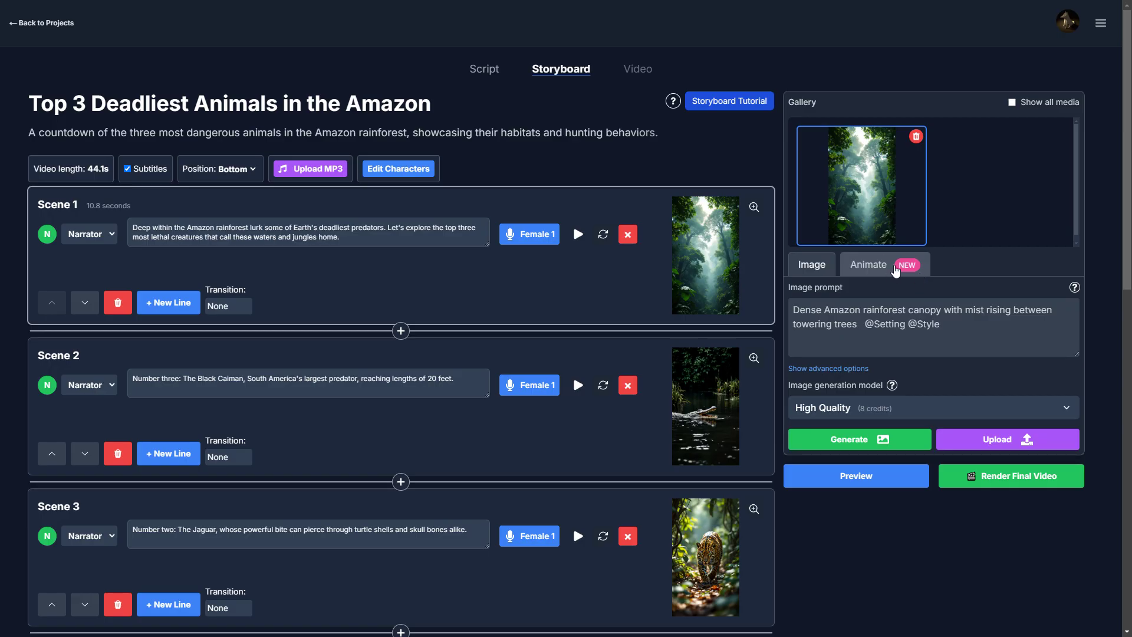
Animate Scene 1's rainforest image and Scene 2's caiman image
click(896, 271)
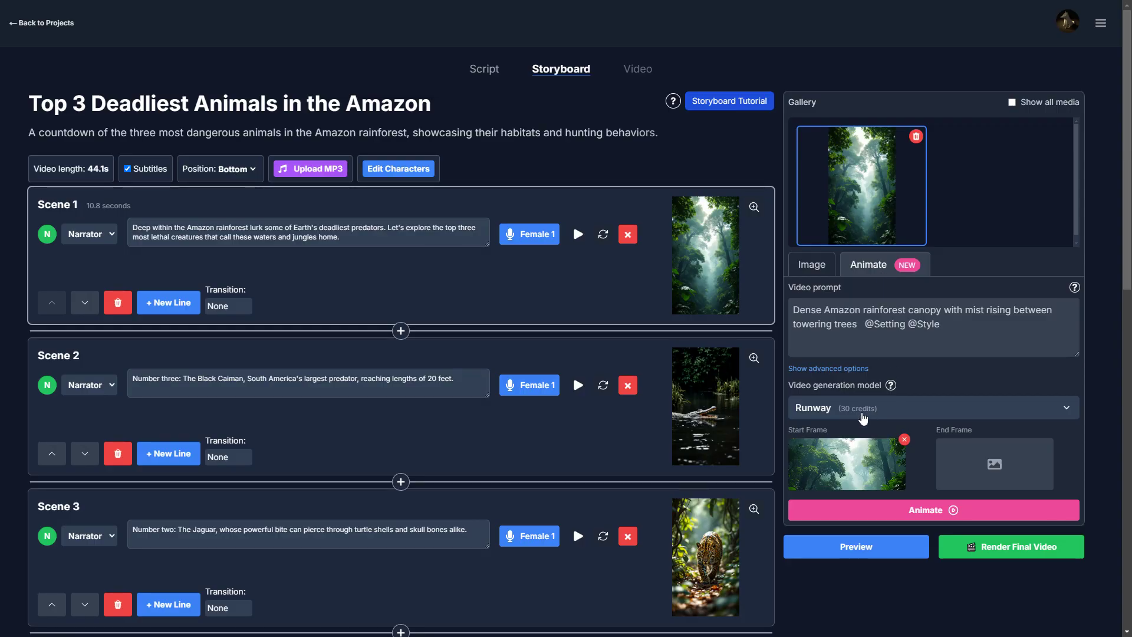
click(870, 505)
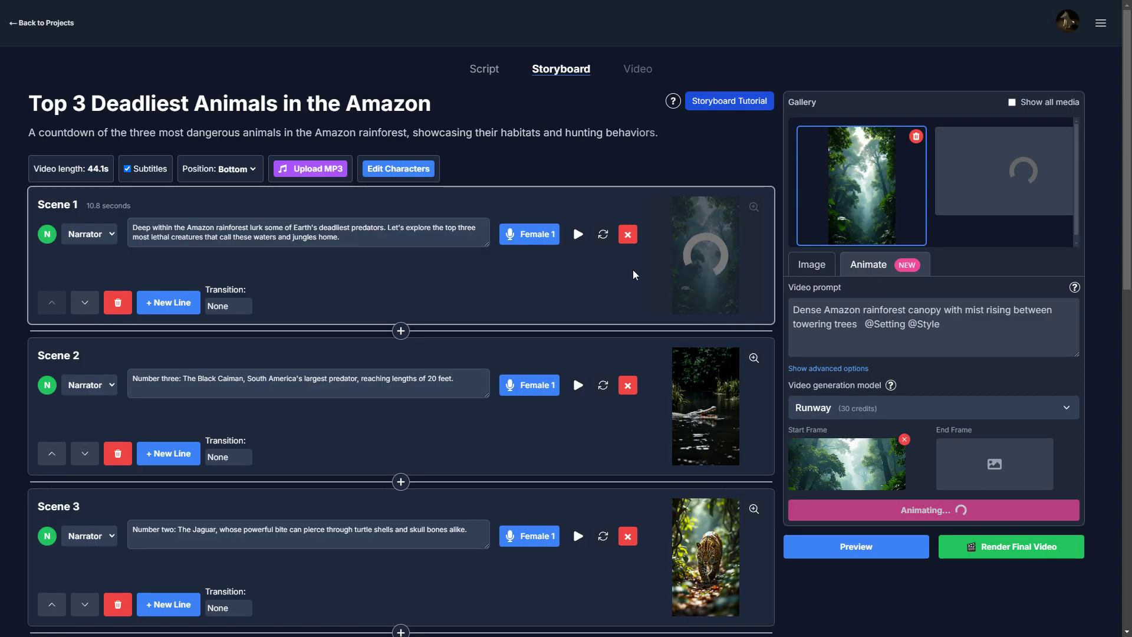
scroll(684, 240, down, 1)
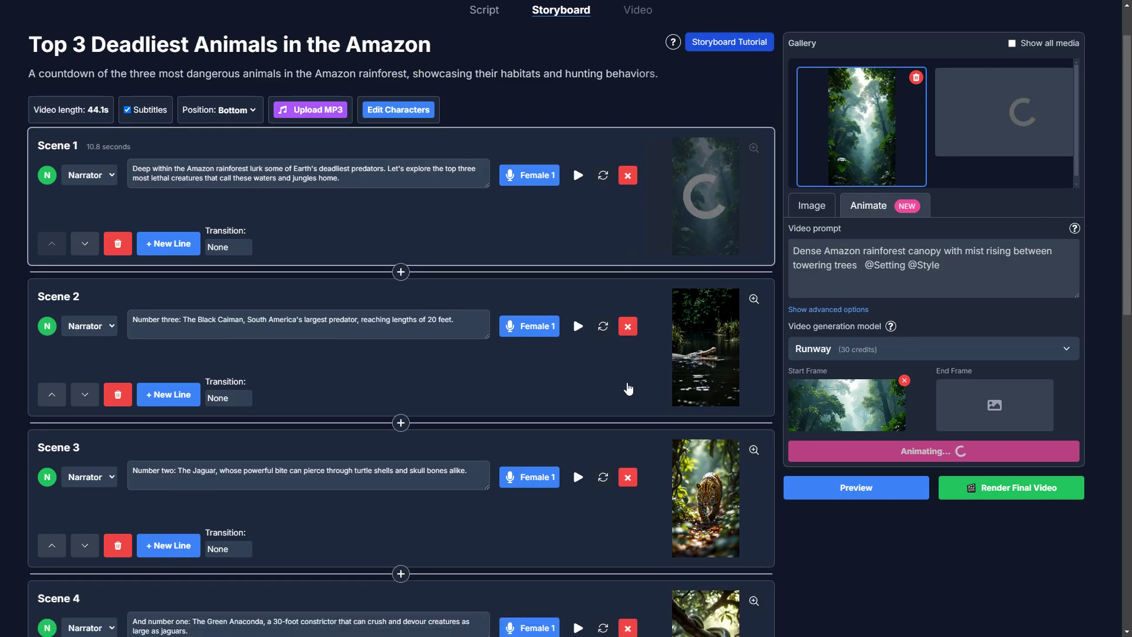
click(629, 388)
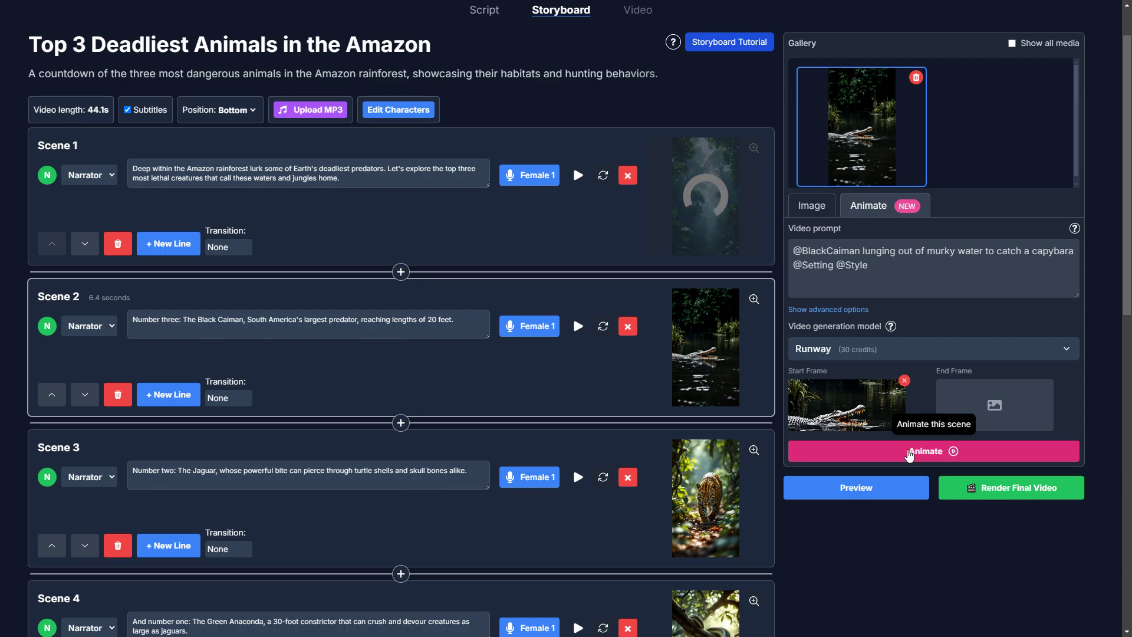
click(753, 300)
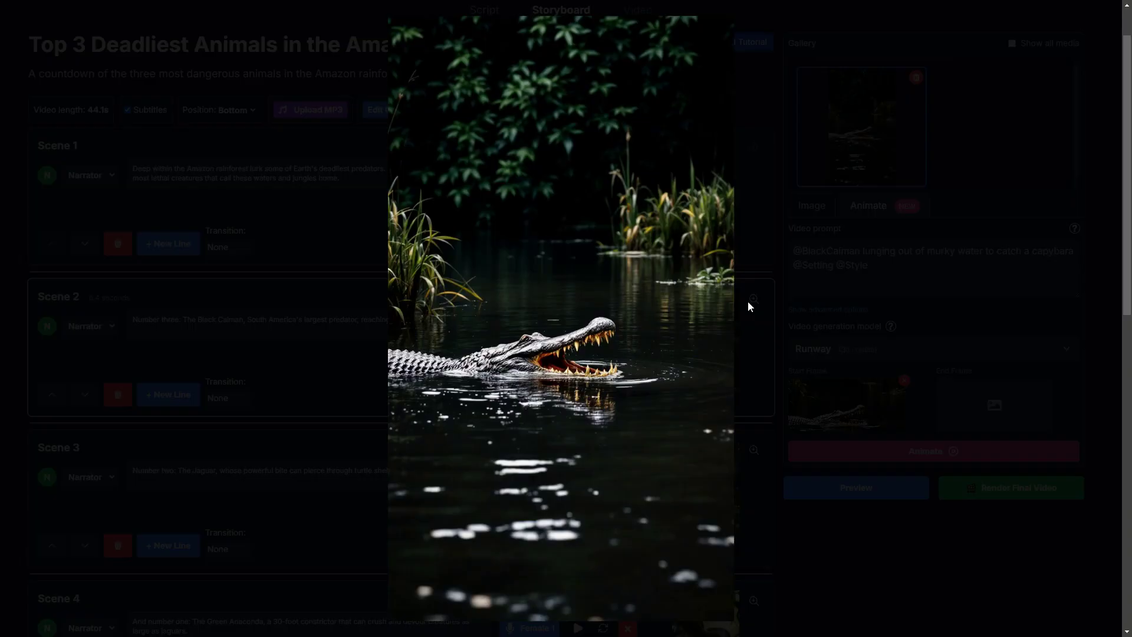
click(940, 423)
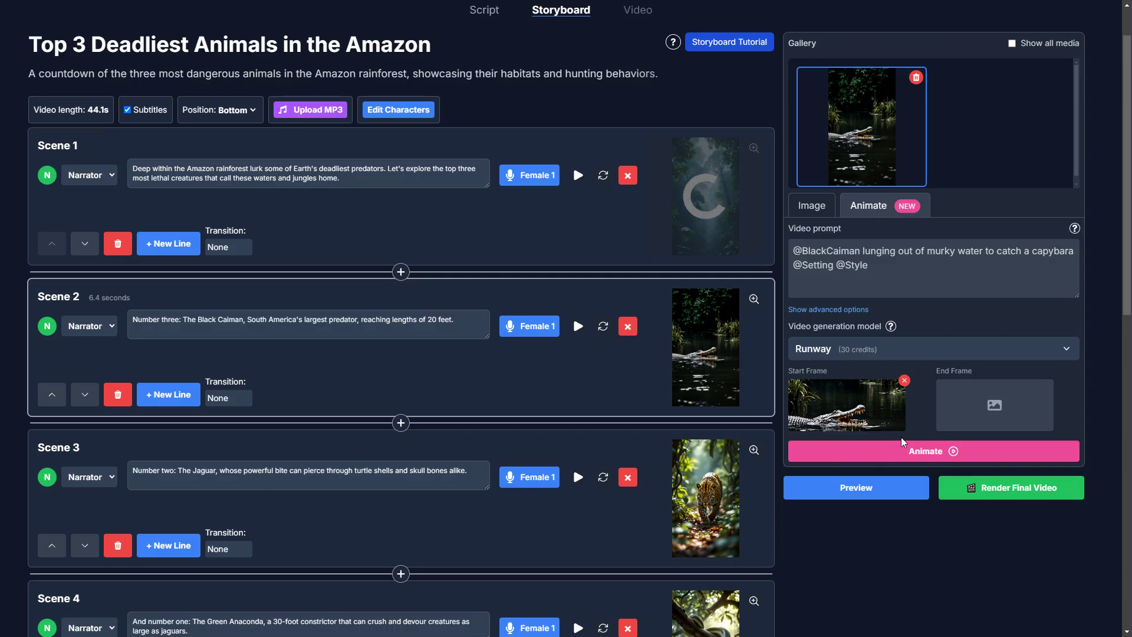
click(920, 451)
Animate Scene 3's jaguar image and Scene 4's anaconda image
scroll(741, 372, down, 2)
click(741, 371)
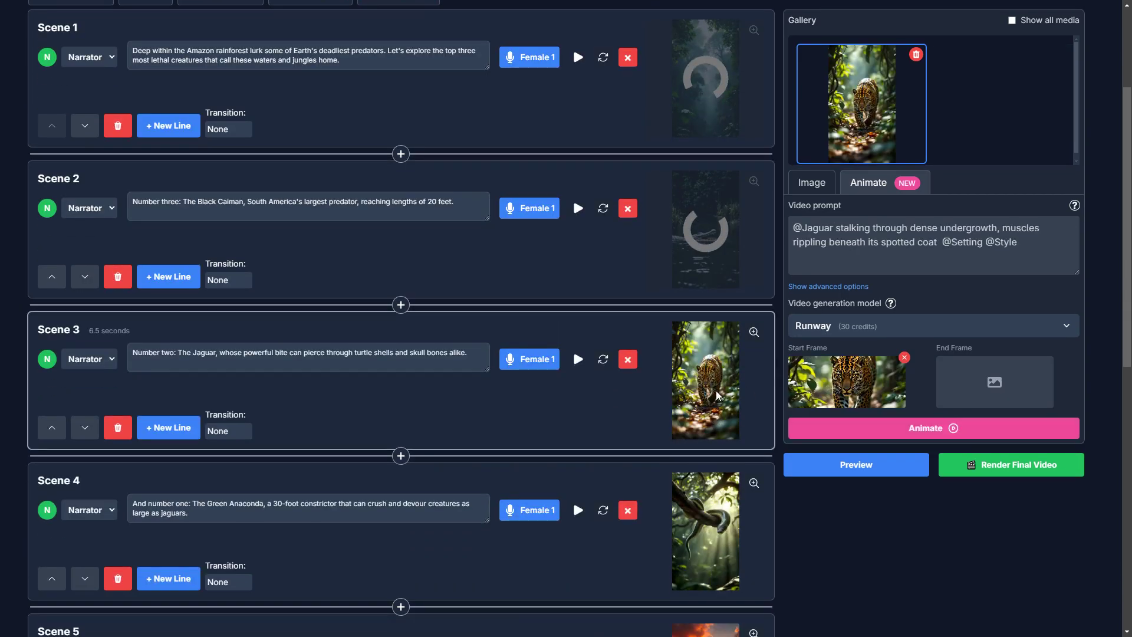
click(834, 436)
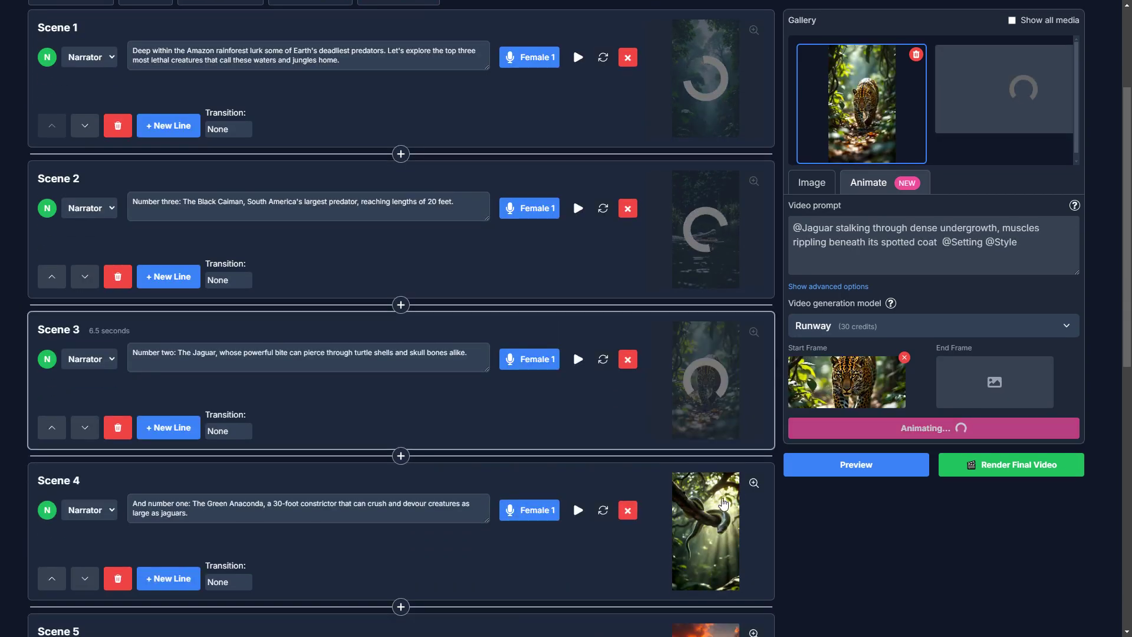
click(754, 483)
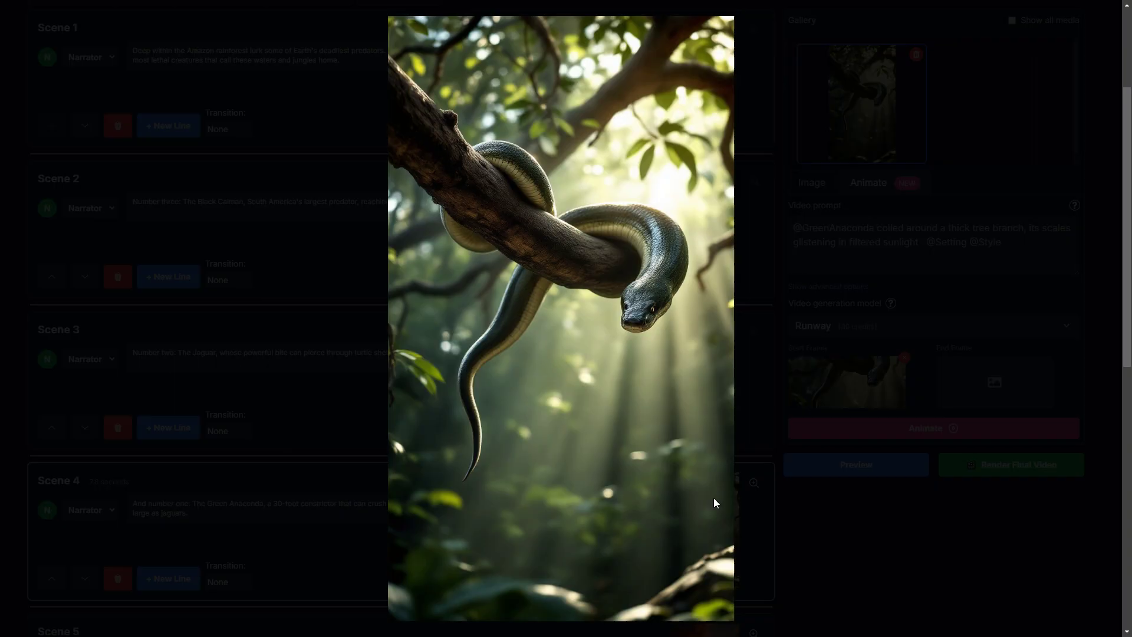
click(779, 568)
click(920, 428)
Start animating Scene 5's sunset image
scroll(673, 436, down, 2)
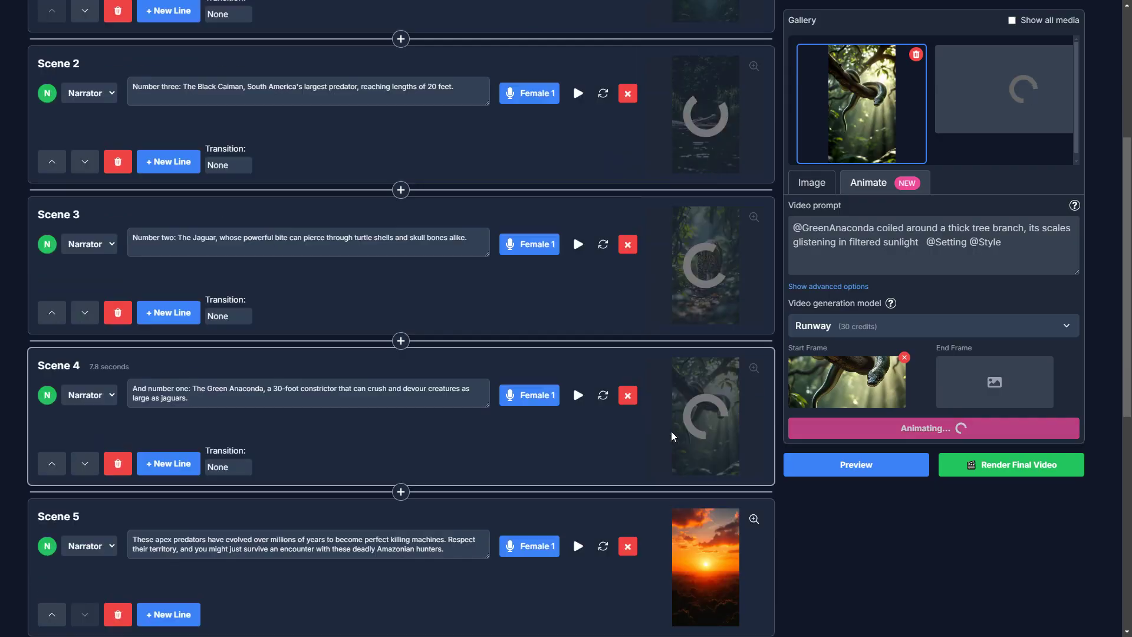
scroll(673, 436, down, 1)
scroll(679, 401, down, 2)
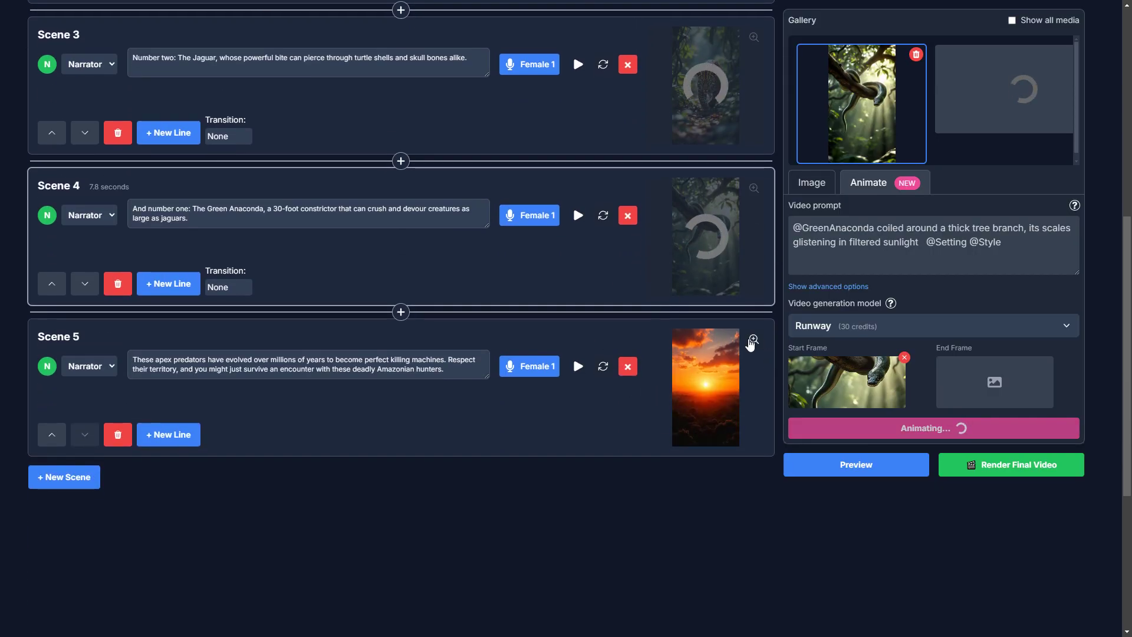
click(769, 376)
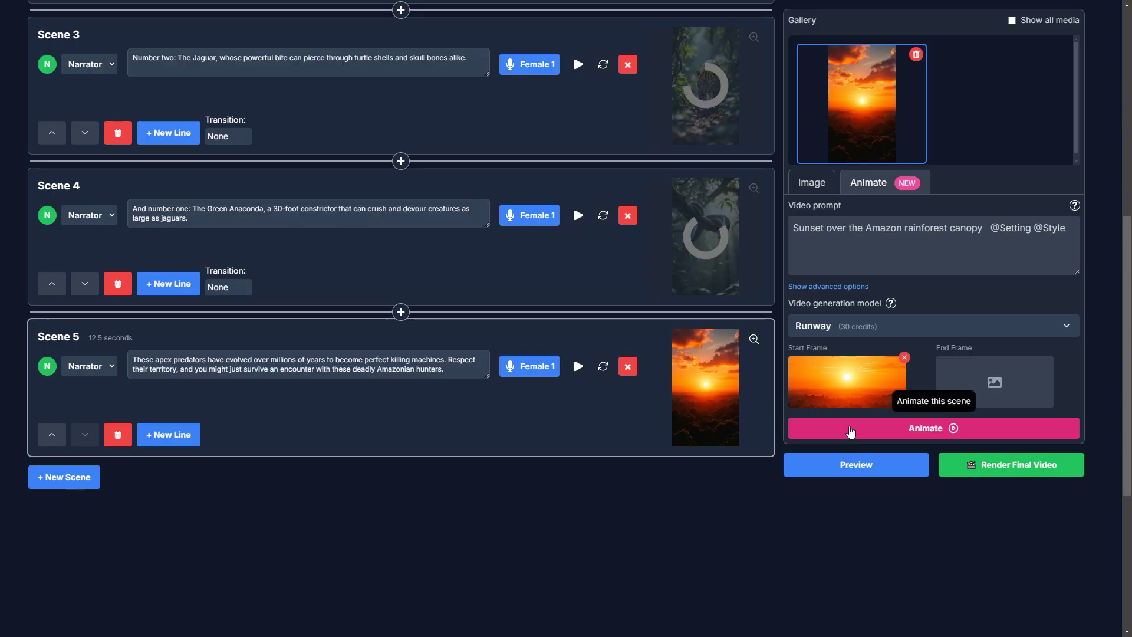
click(844, 427)
scroll(689, 392, up, 8)
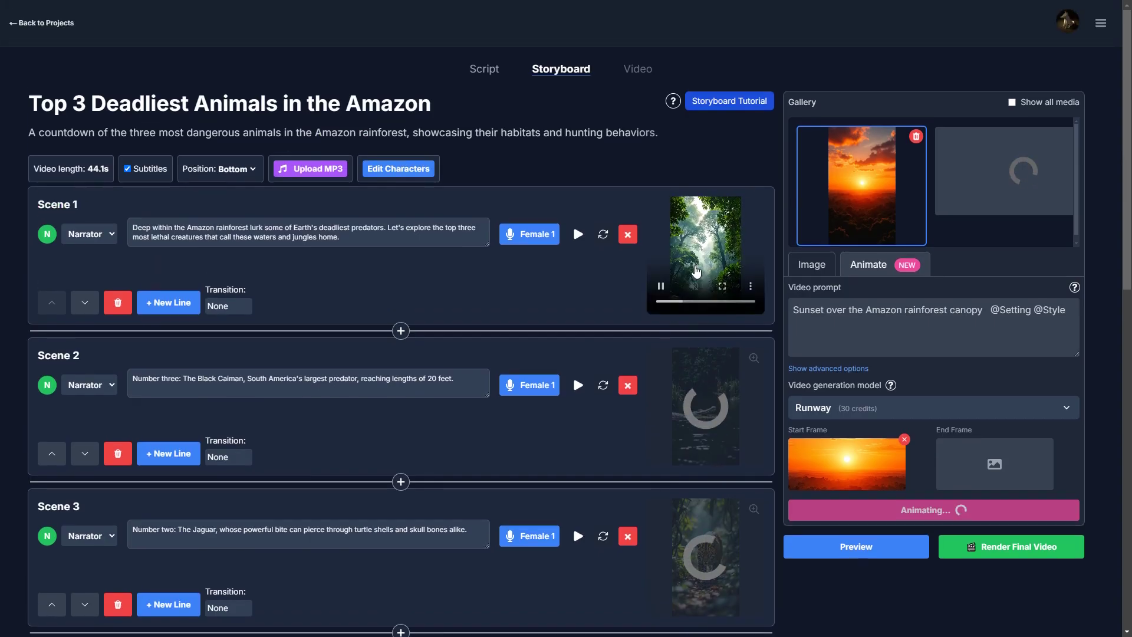
Watch the Scene 1 rainforest and Scene 2 caiman clips full screen
click(724, 286)
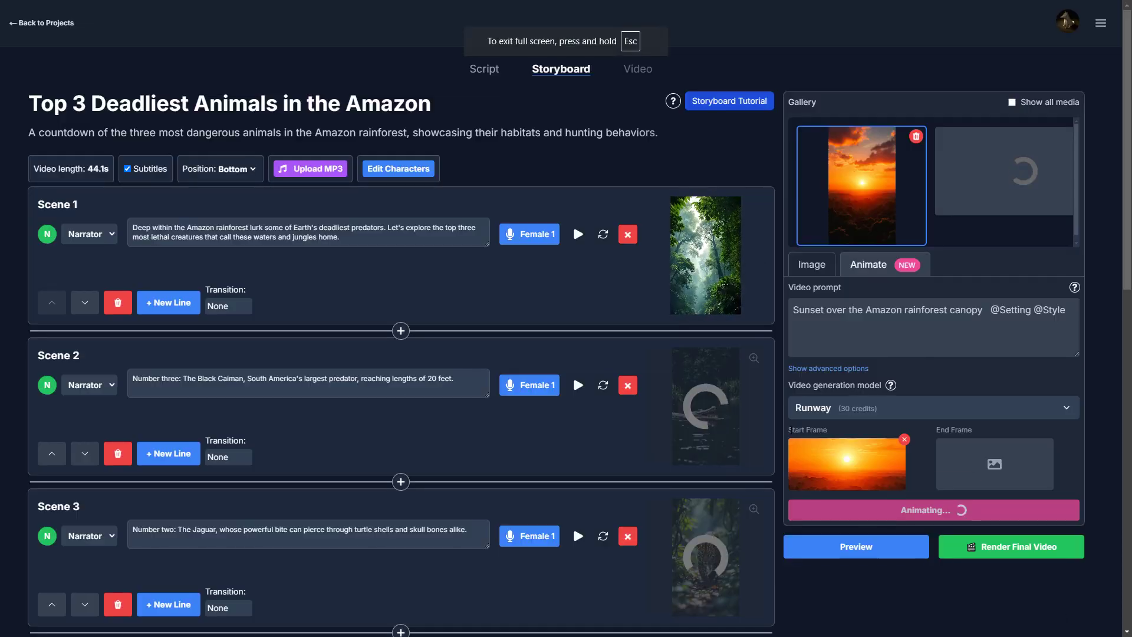
scroll(687, 307, down, 5)
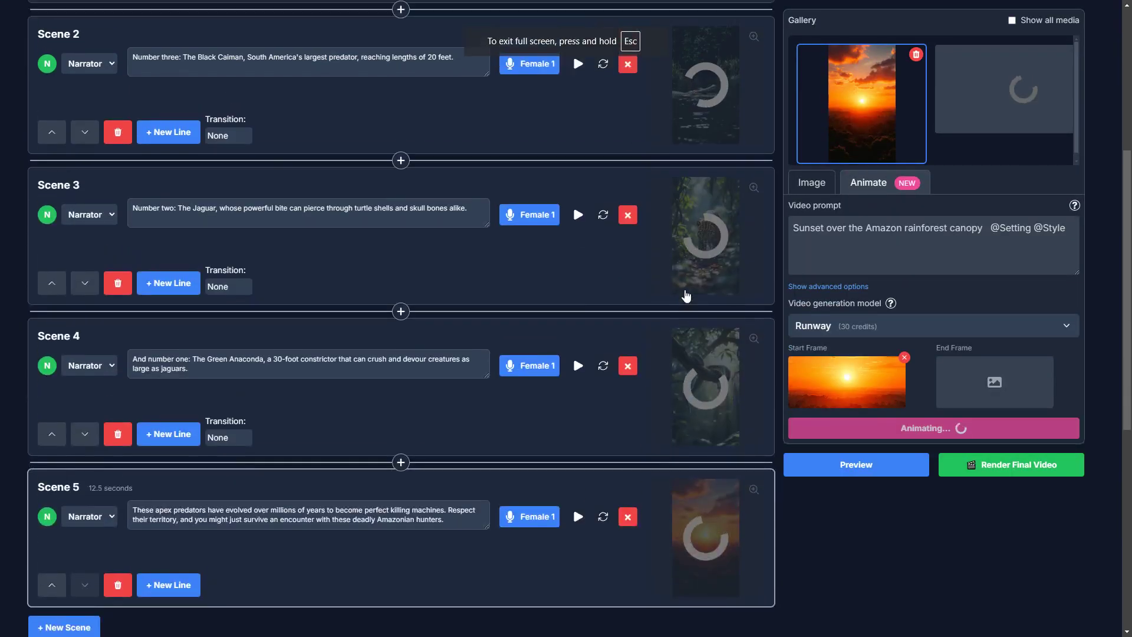
scroll(685, 295, up, 4)
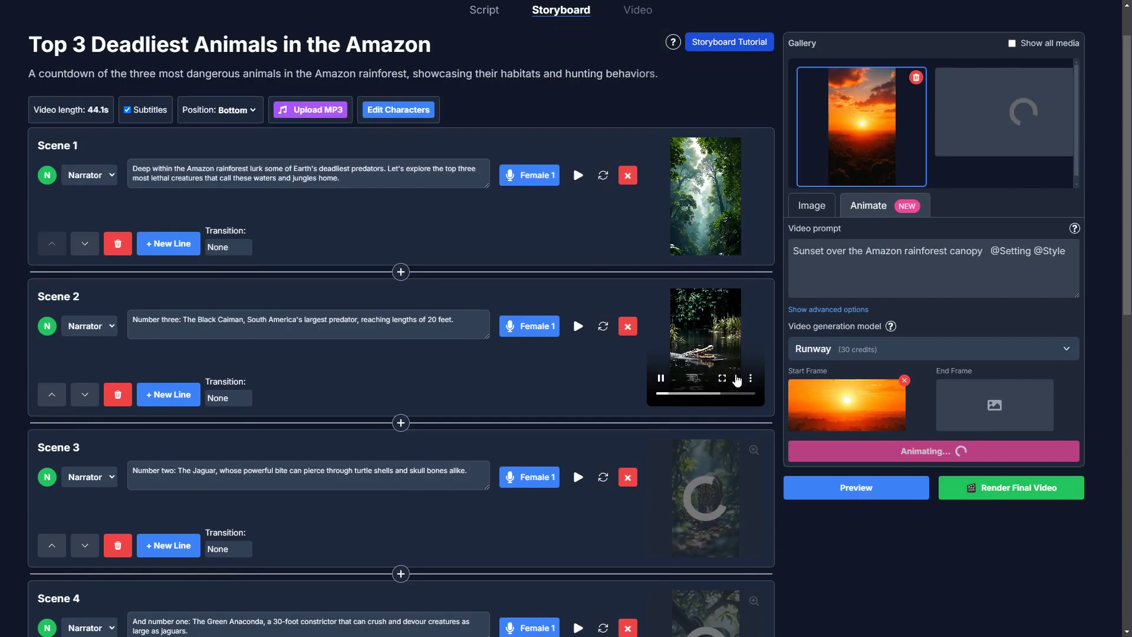
click(722, 379)
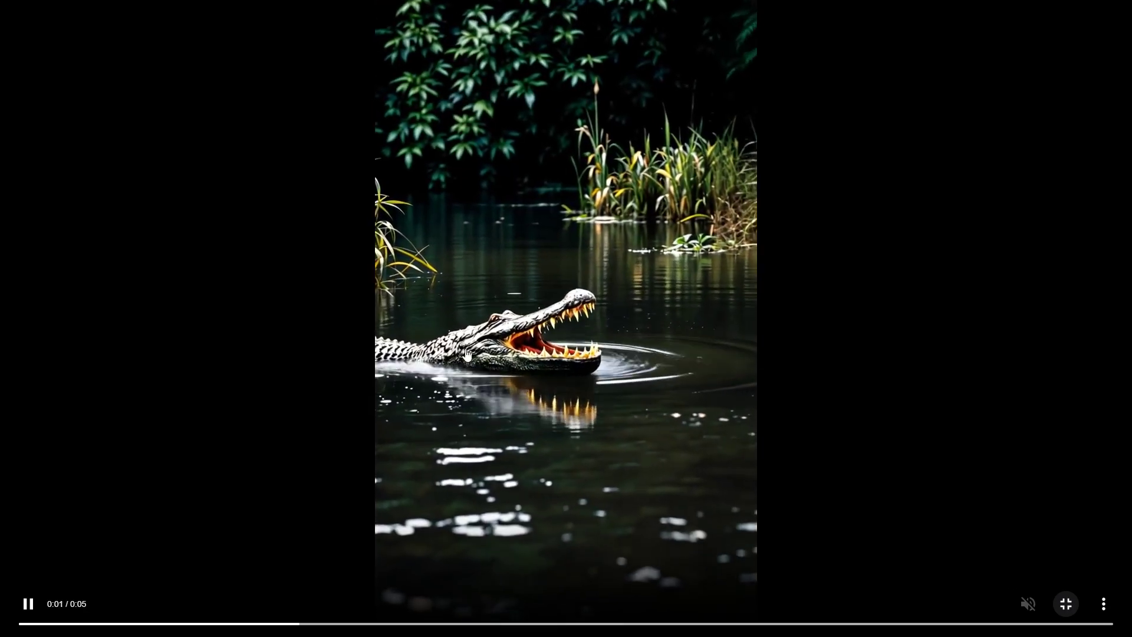
click(1066, 604)
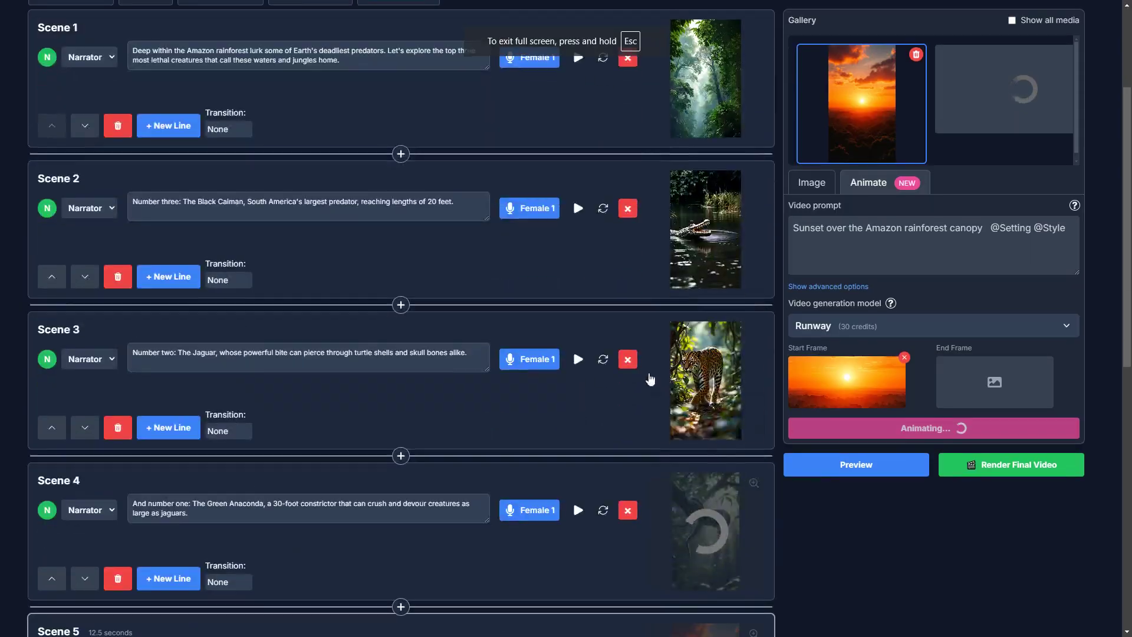
Watch the Scene 3 jaguar, Scene 4 anaconda and Scene 5 sunset clips full screen
click(722, 410)
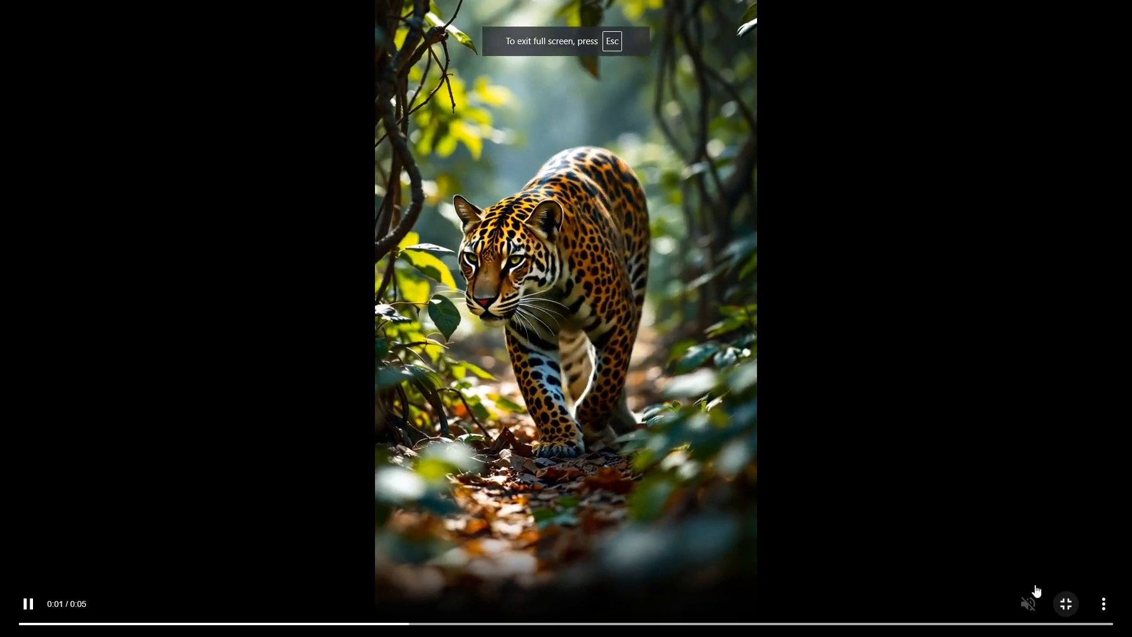
click(1066, 604)
scroll(759, 483, down, 3)
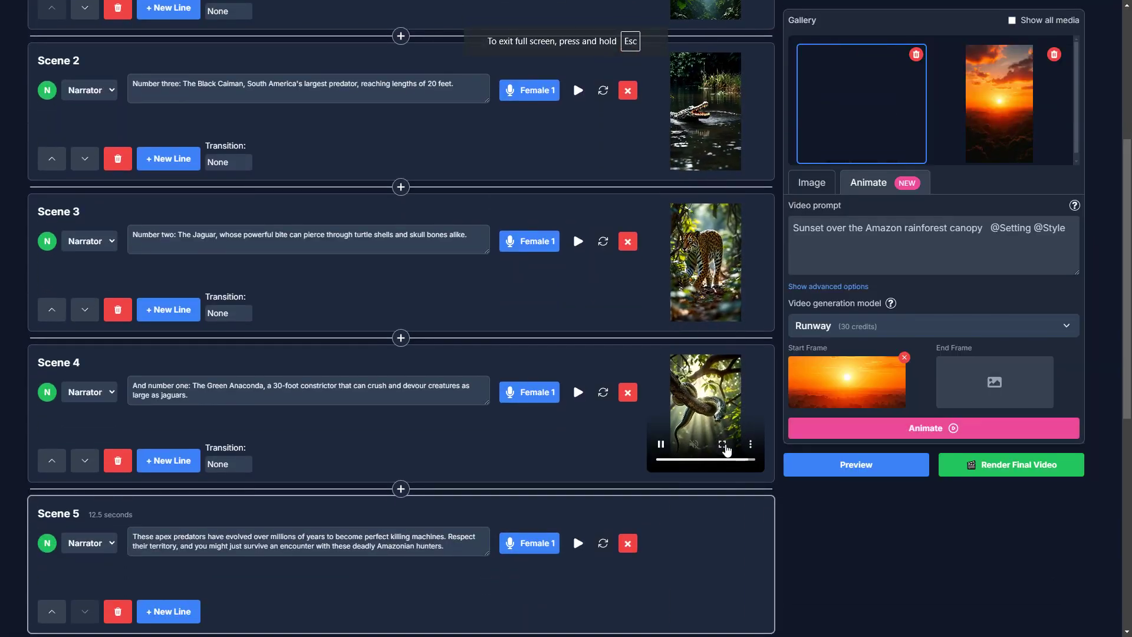
click(704, 425)
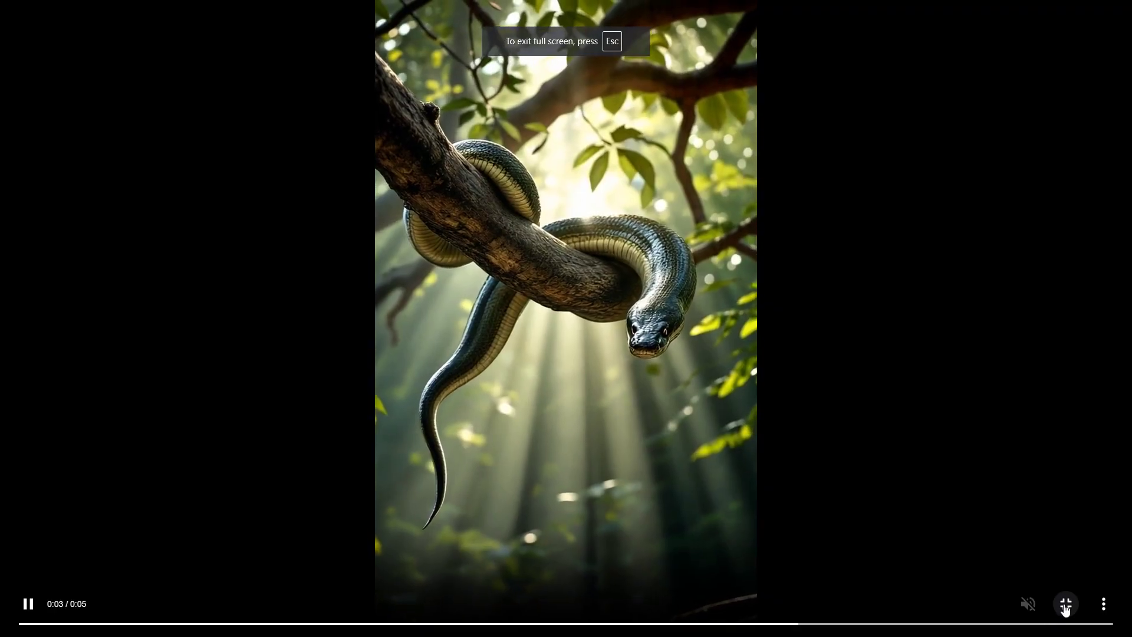
click(1067, 605)
scroll(725, 484, down, 2)
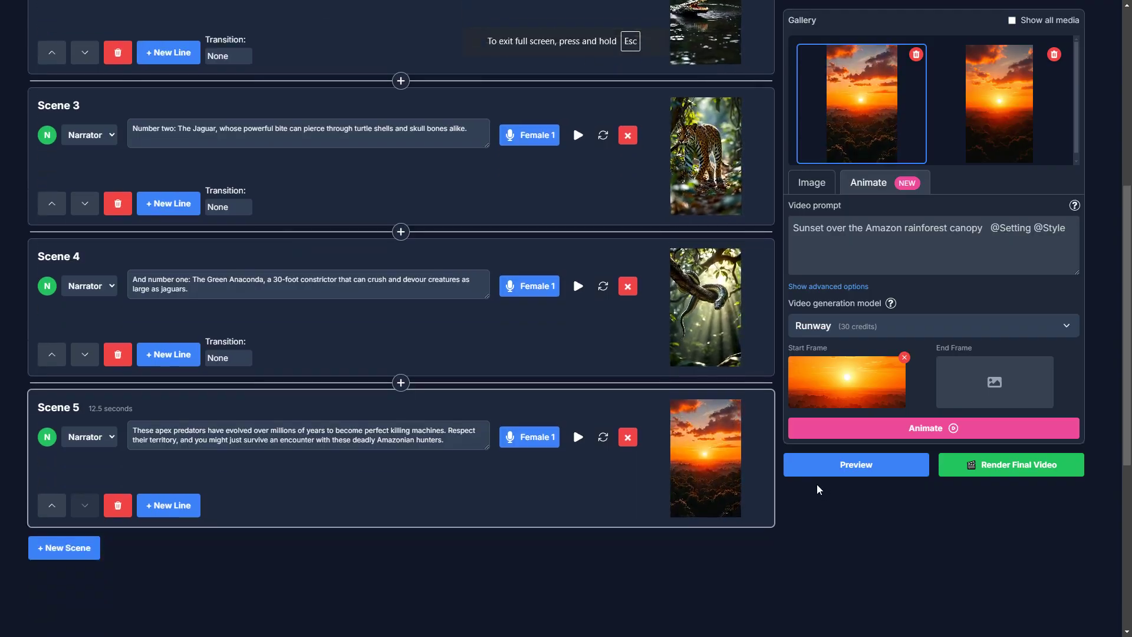
click(723, 481)
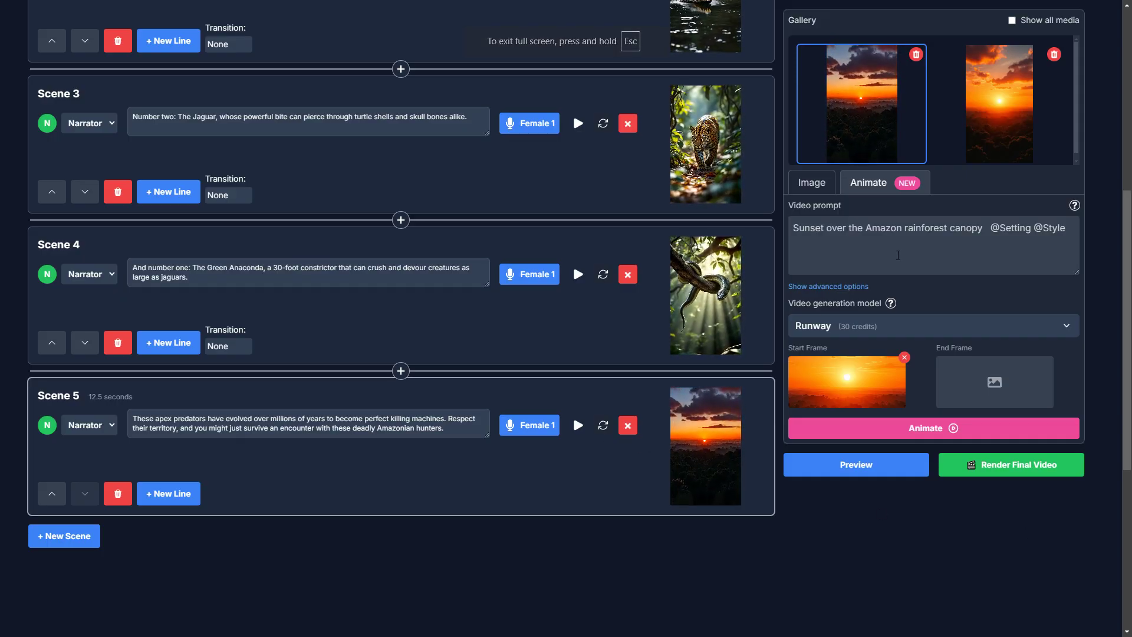
Remove the first sunset clip from Scene 5's gallery and animate its sunset prompt again
double_click(882, 228)
click(841, 232)
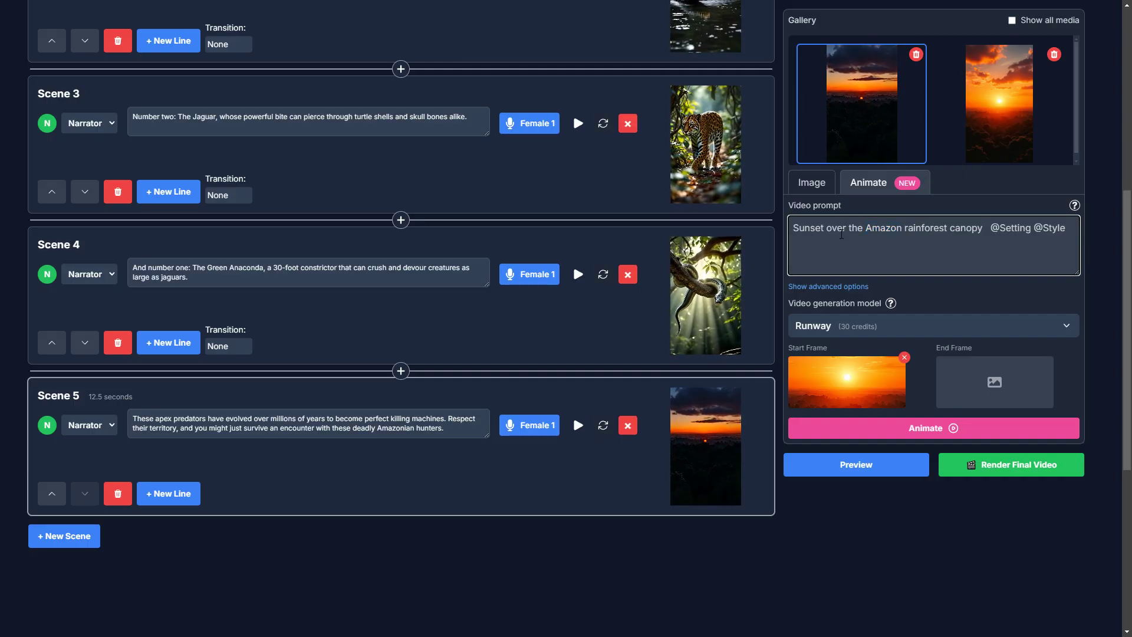
double_click(843, 229)
triple_click(844, 230)
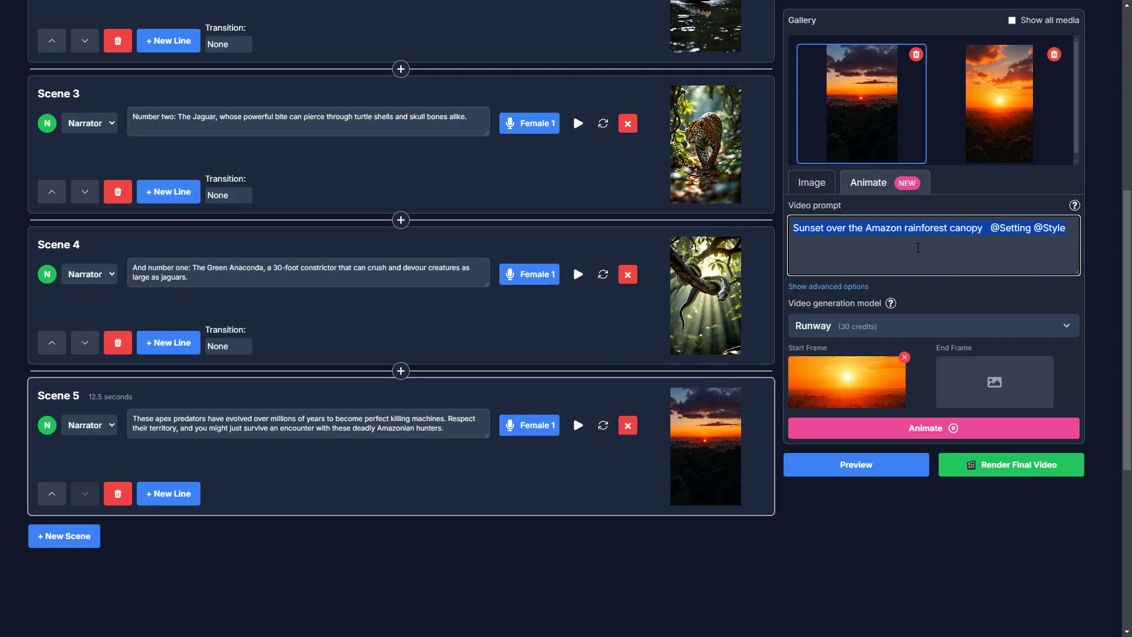
click(921, 55)
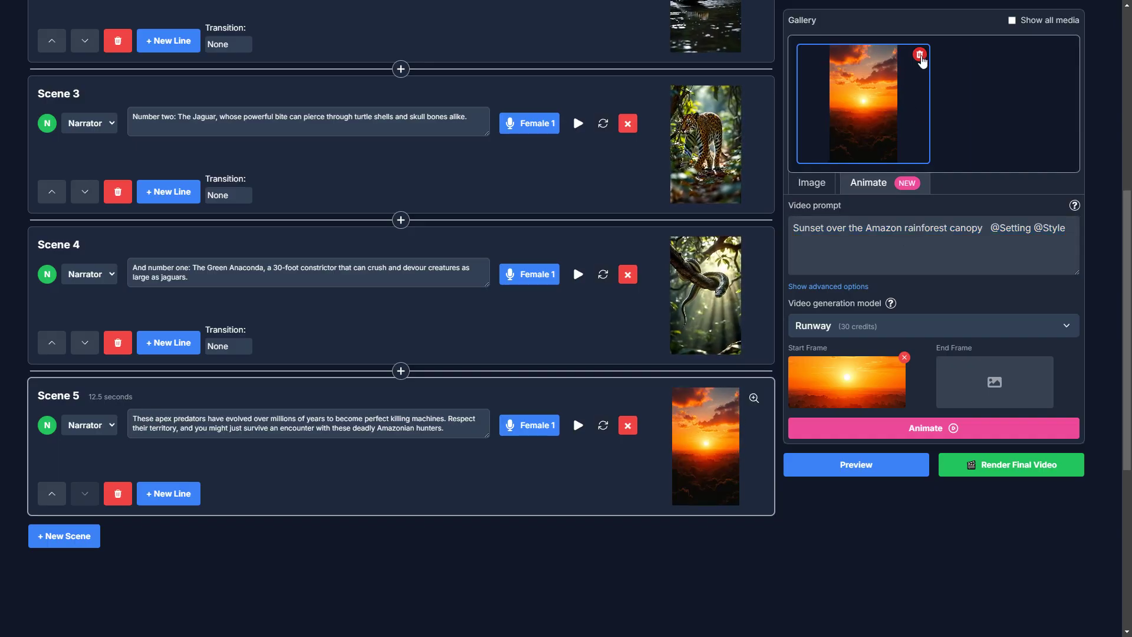
double_click(920, 236)
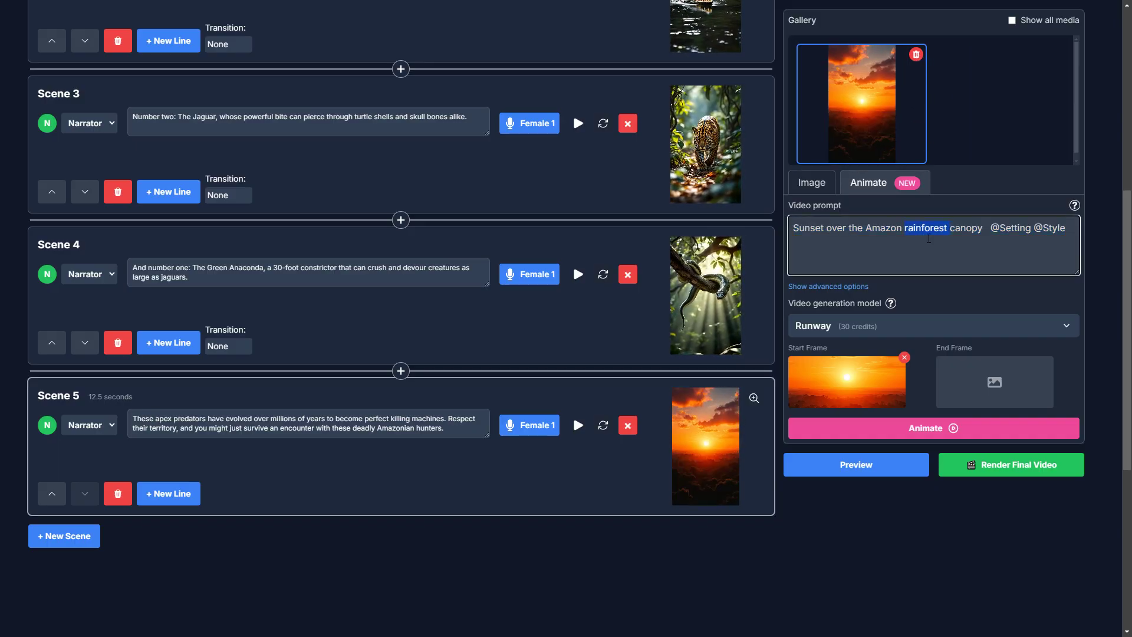
click(873, 434)
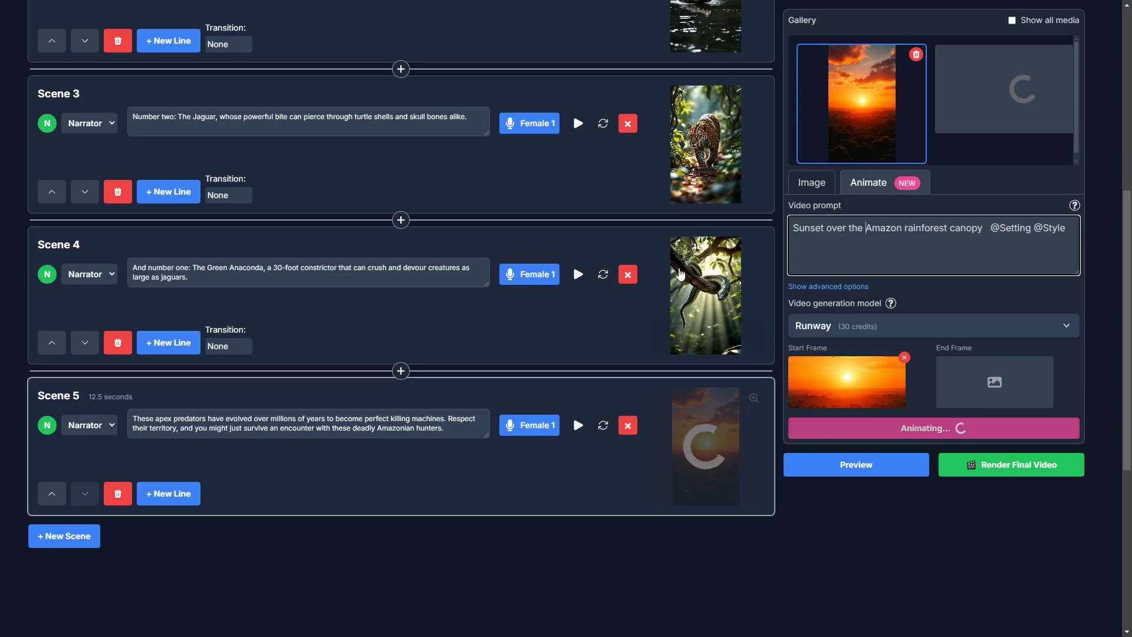
Select Scene 1 and play, then stop, its narration preview in the Female 1 voice
scroll(629, 325, up, 7)
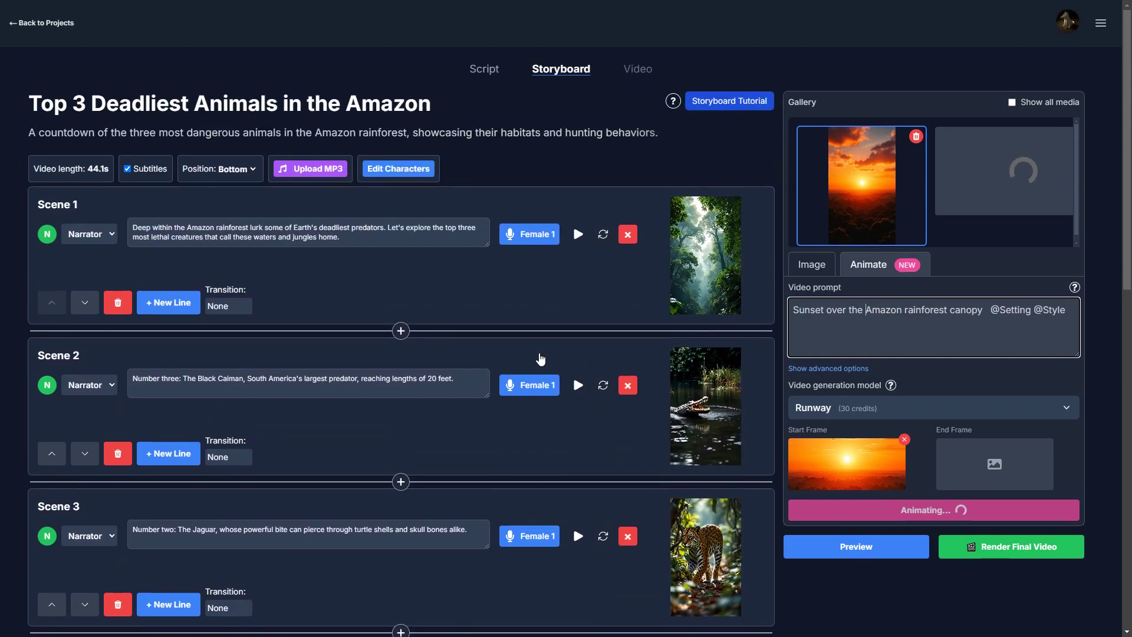
click(508, 294)
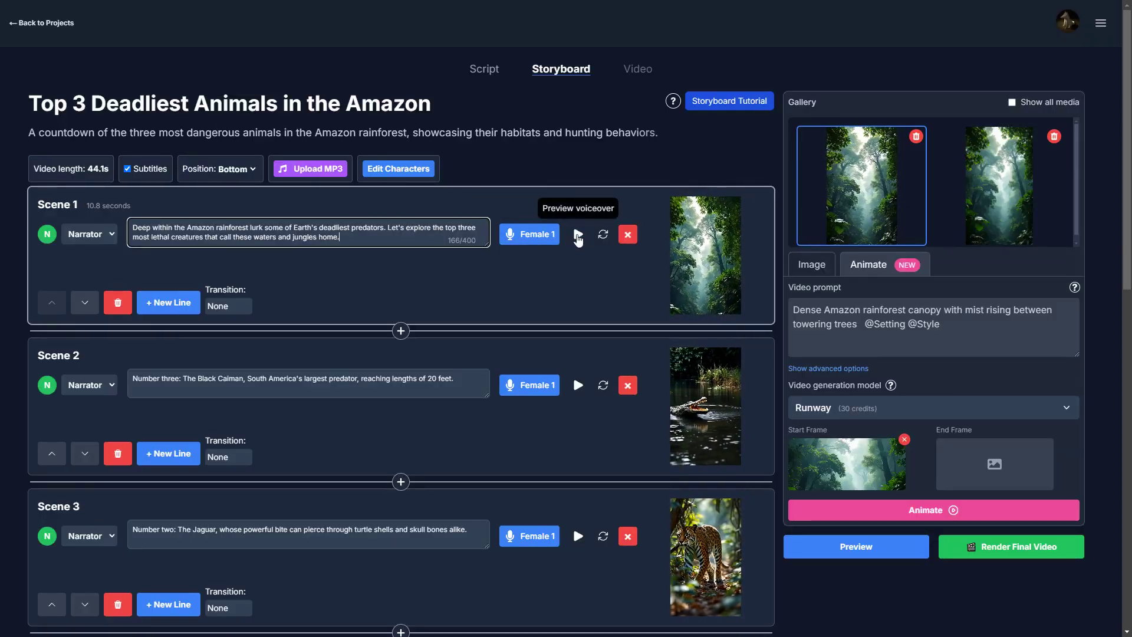
click(578, 235)
click(578, 234)
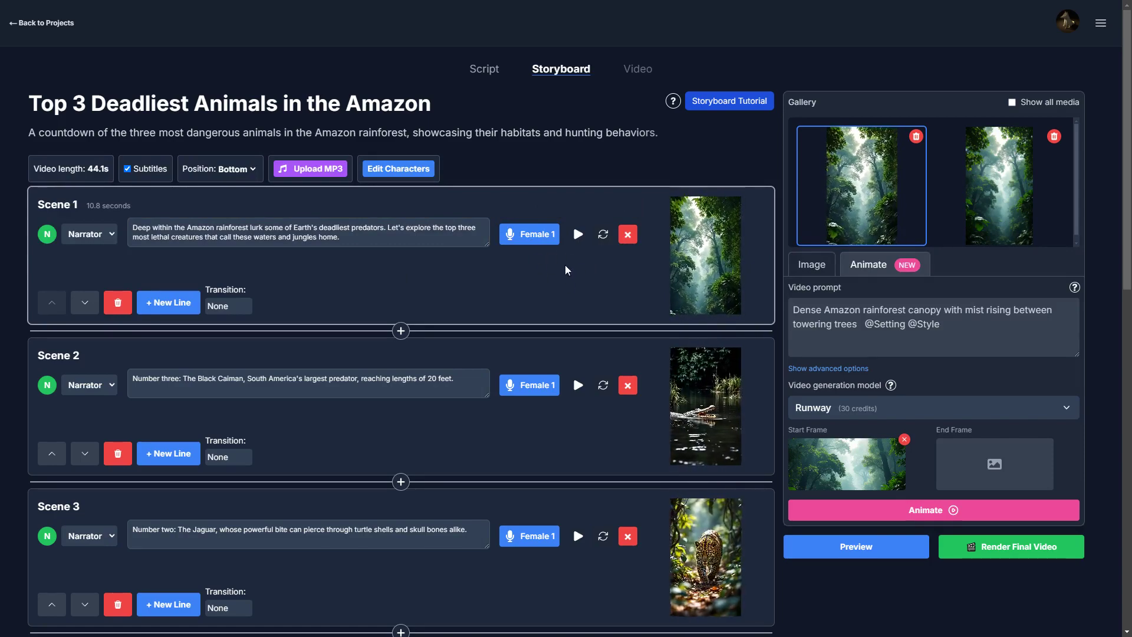
Replace the Female 1 narrator voice with the HD voice Natasha - Valley girl
click(537, 236)
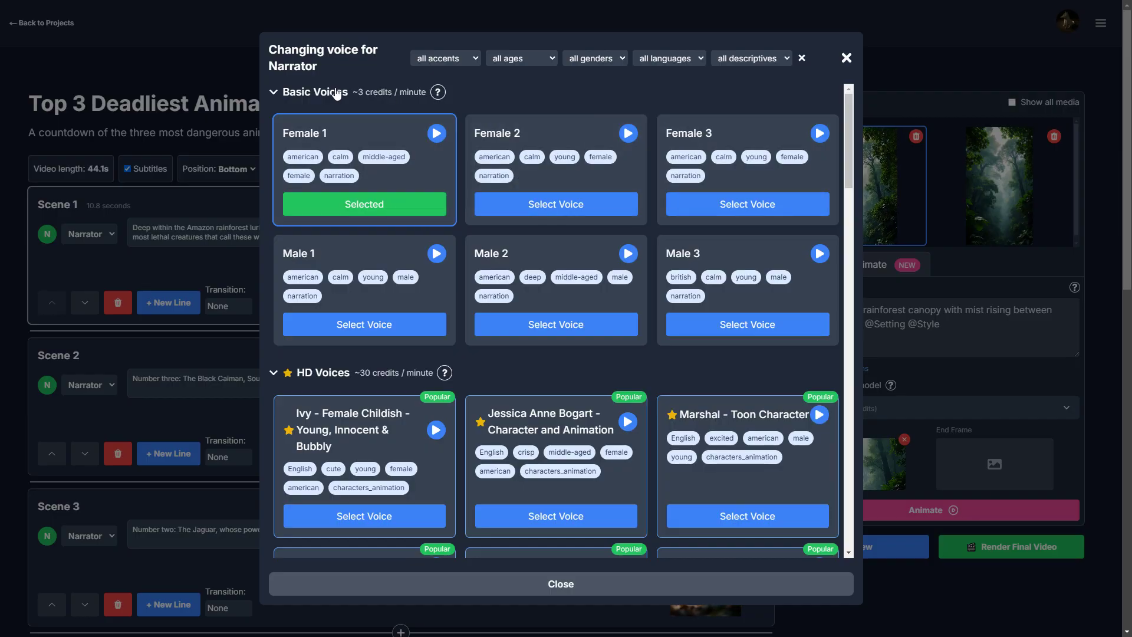
scroll(663, 288, down, 2)
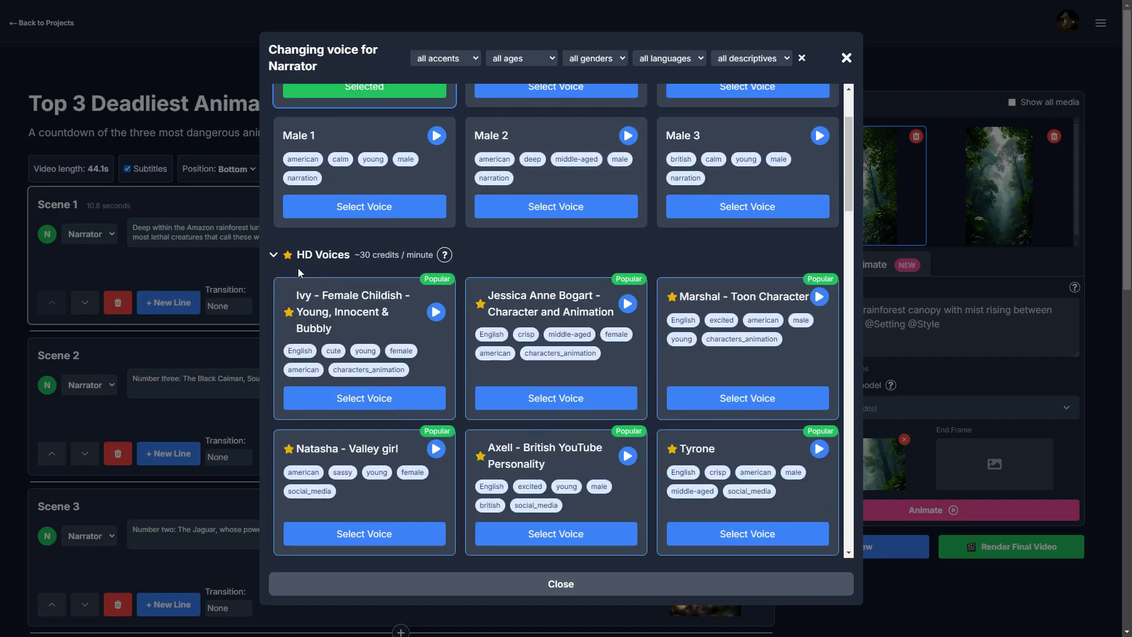
scroll(329, 271, down, 1)
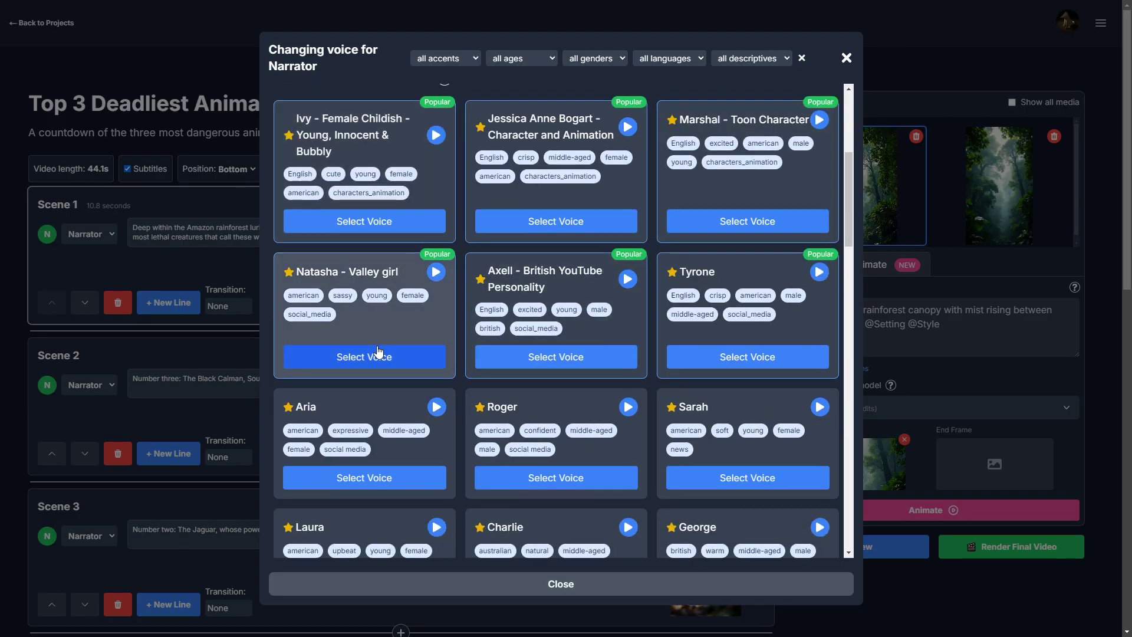
scroll(391, 323, down, 1)
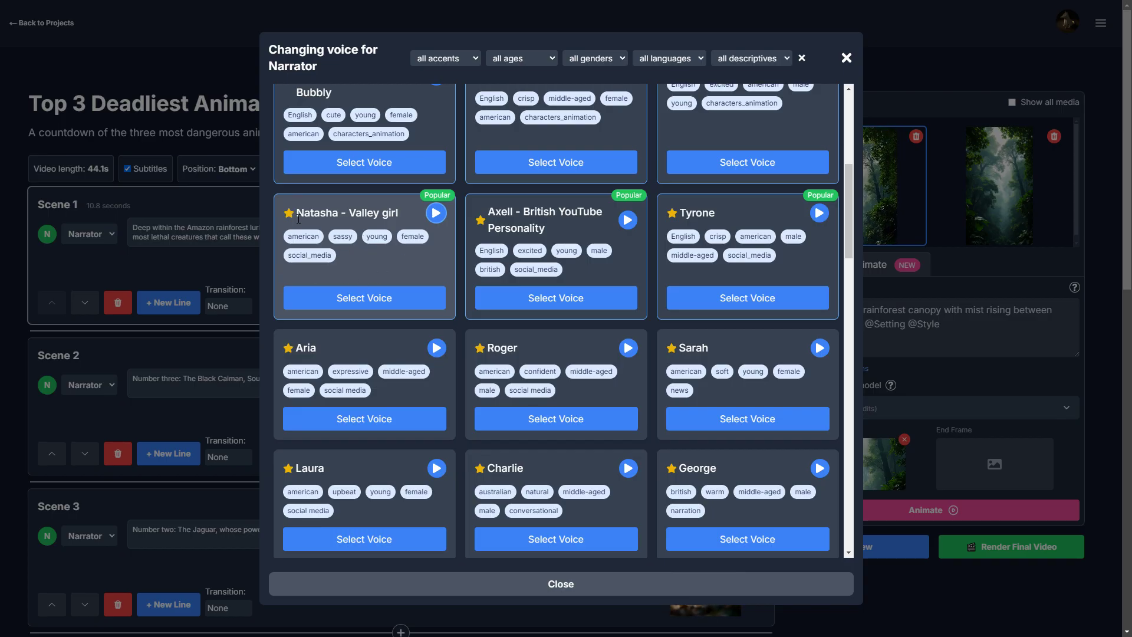
click(368, 291)
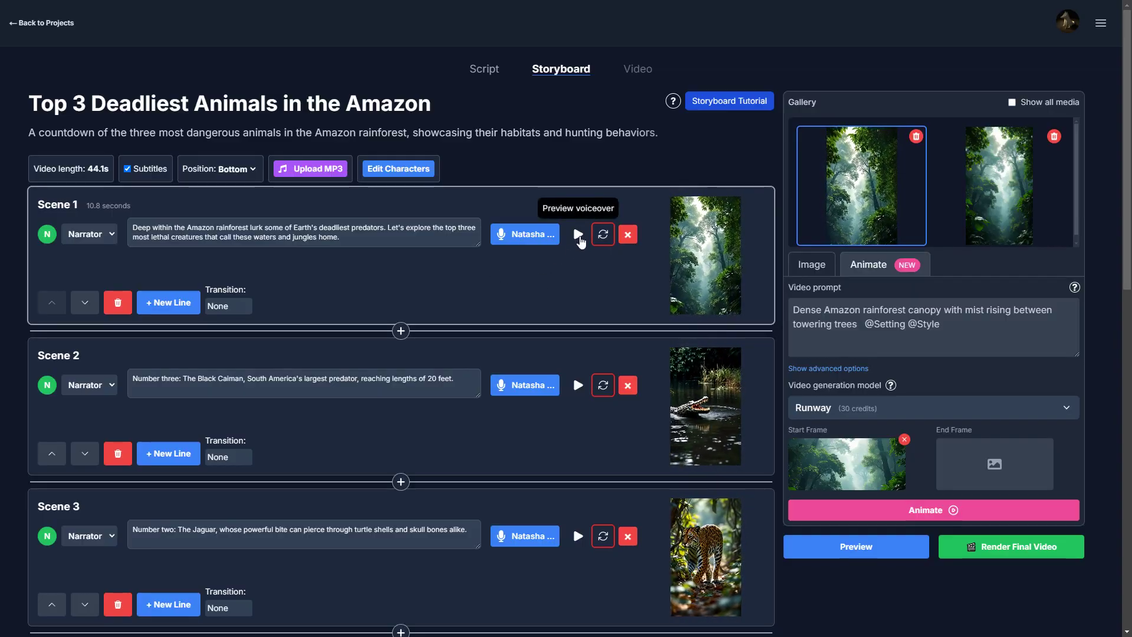
Regenerate the narration for Scenes 1–5 in Natasha's voice, then preview Scene 1's voiceover
click(578, 236)
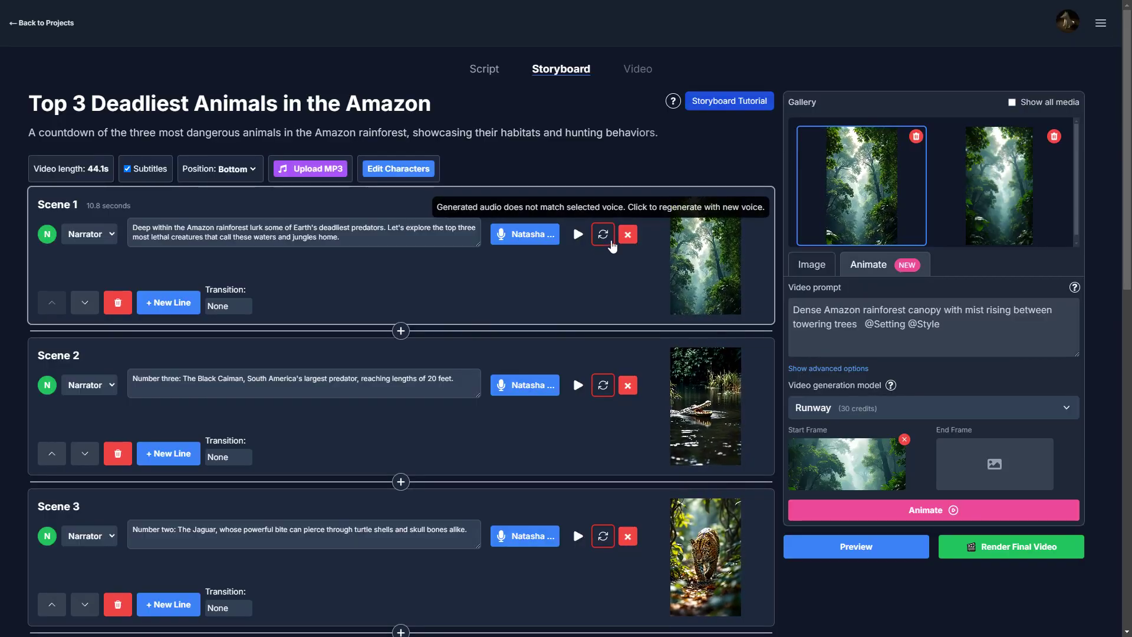
click(603, 234)
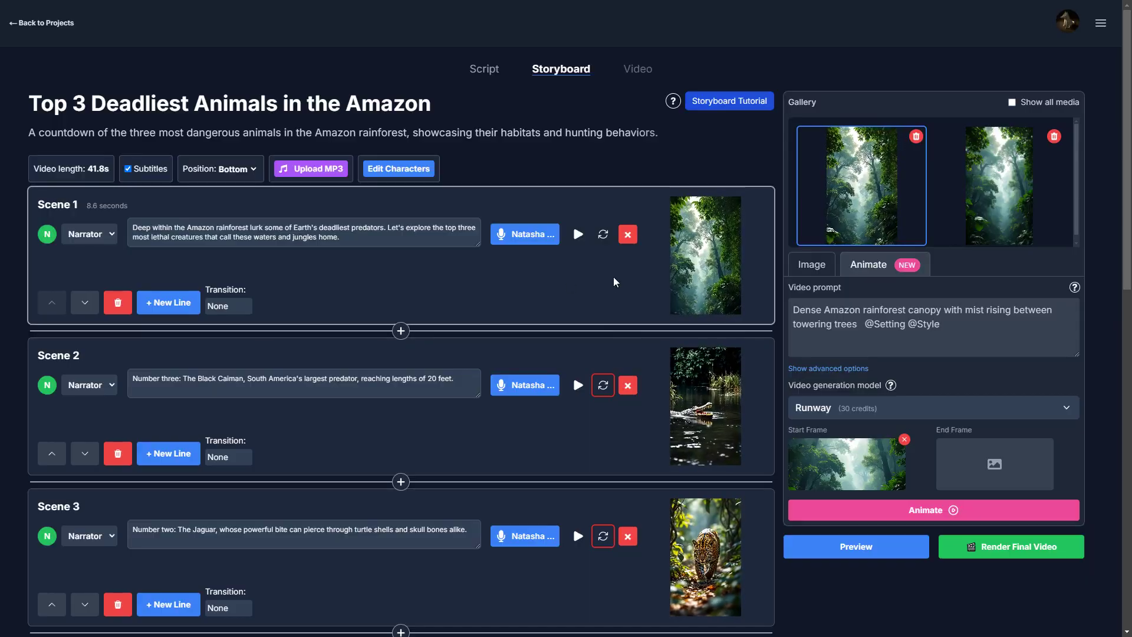
click(603, 385)
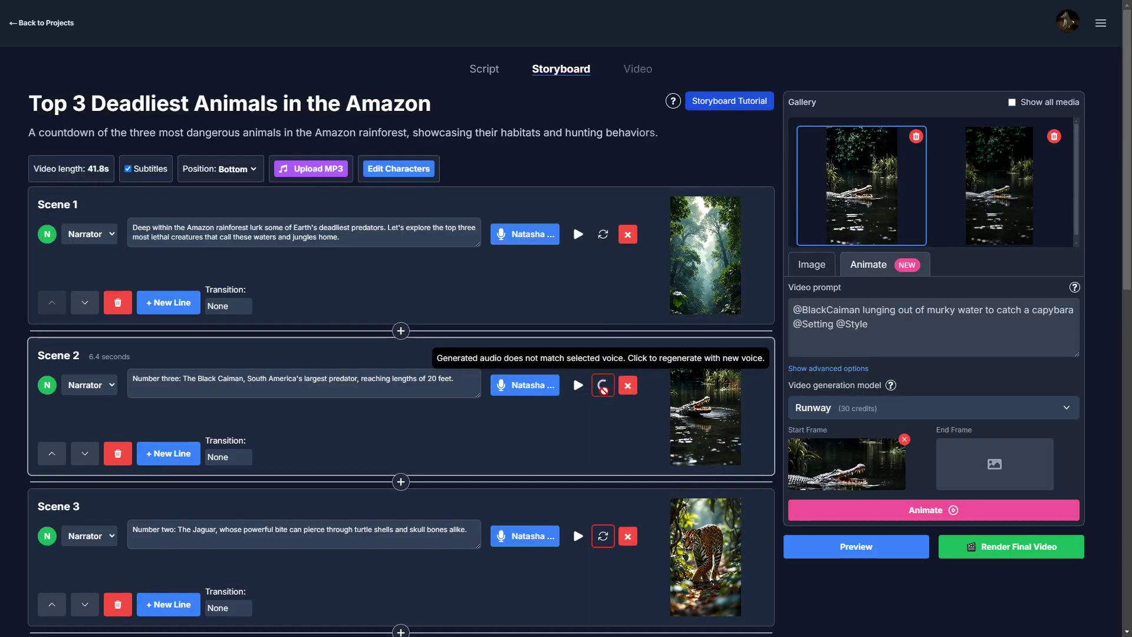
click(603, 536)
scroll(613, 449, down, 4)
click(603, 451)
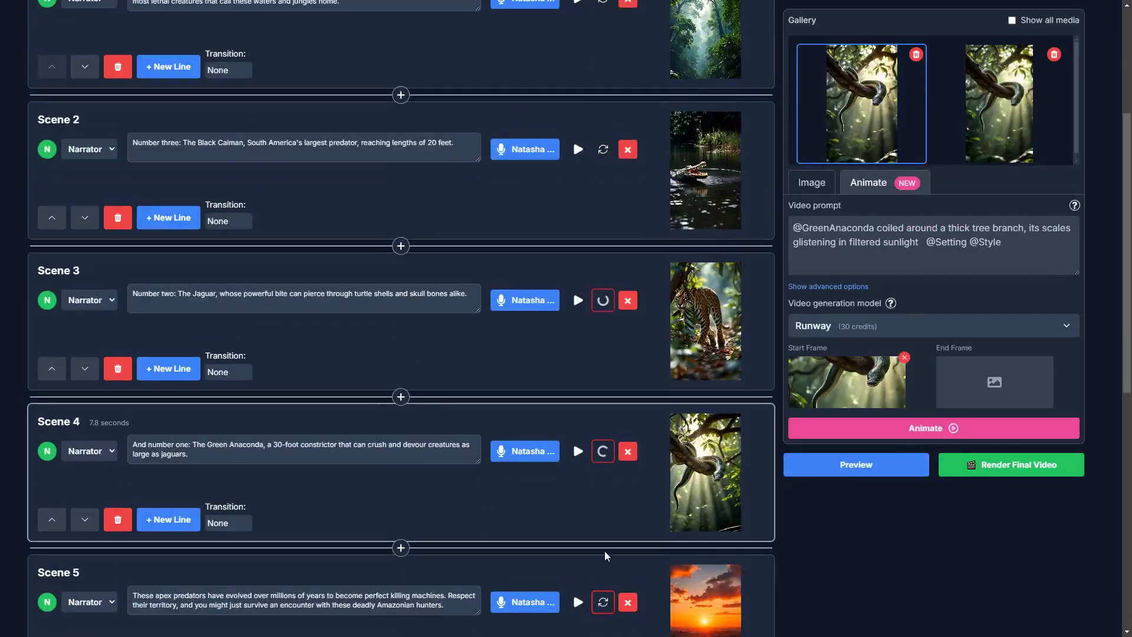
click(603, 601)
scroll(603, 364, up, 1)
scroll(603, 364, up, 3)
click(578, 236)
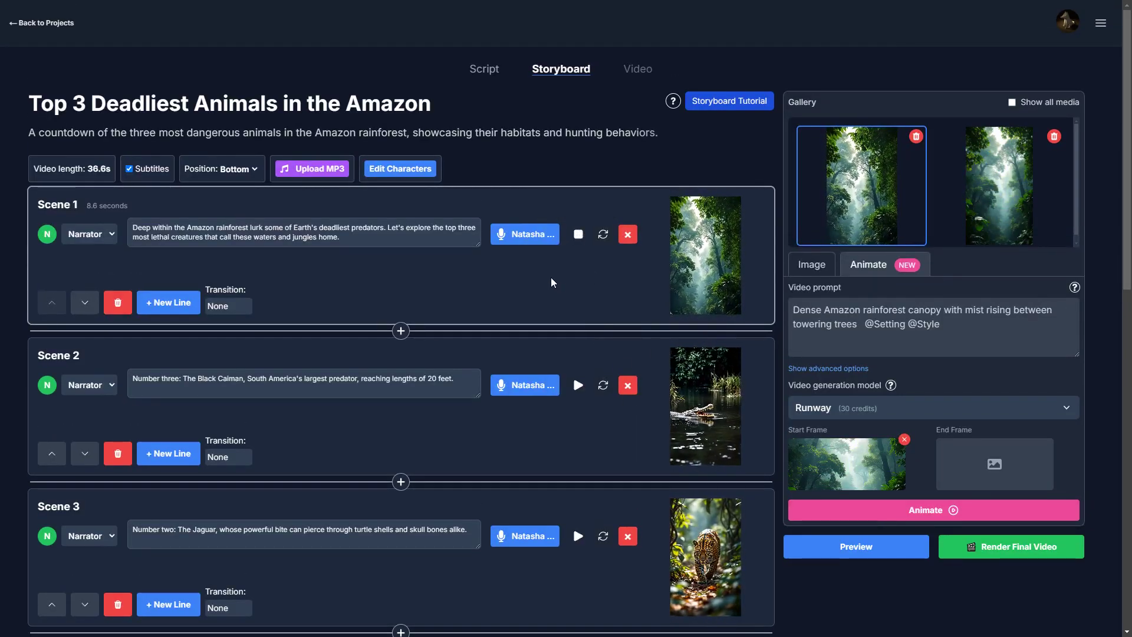
click(578, 234)
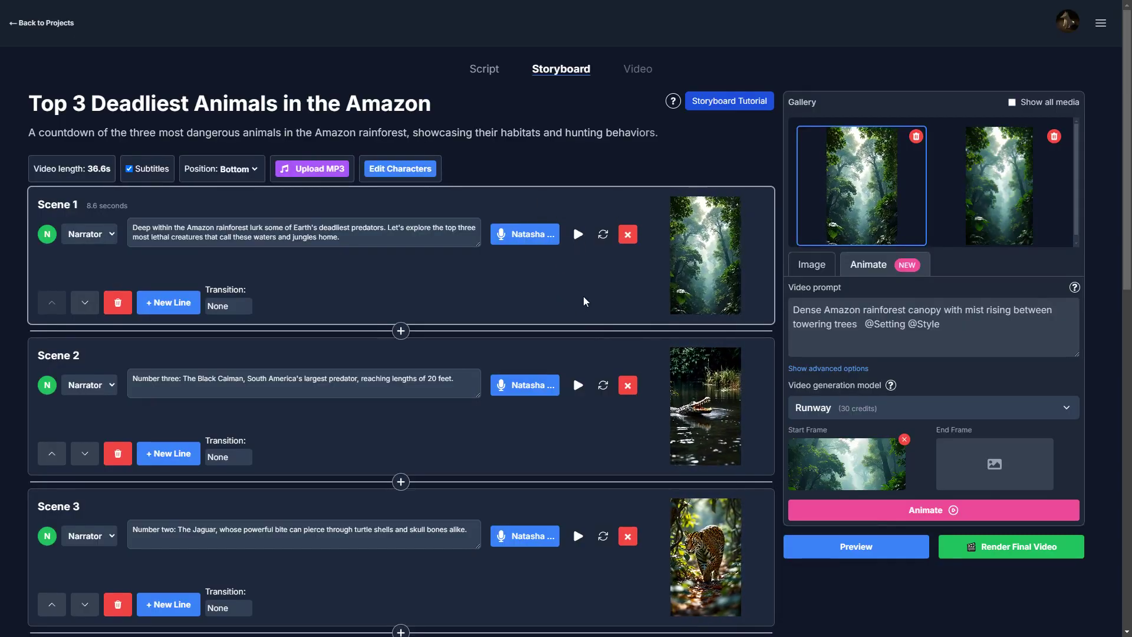
scroll(567, 288, down, 3)
scroll(562, 303, up, 3)
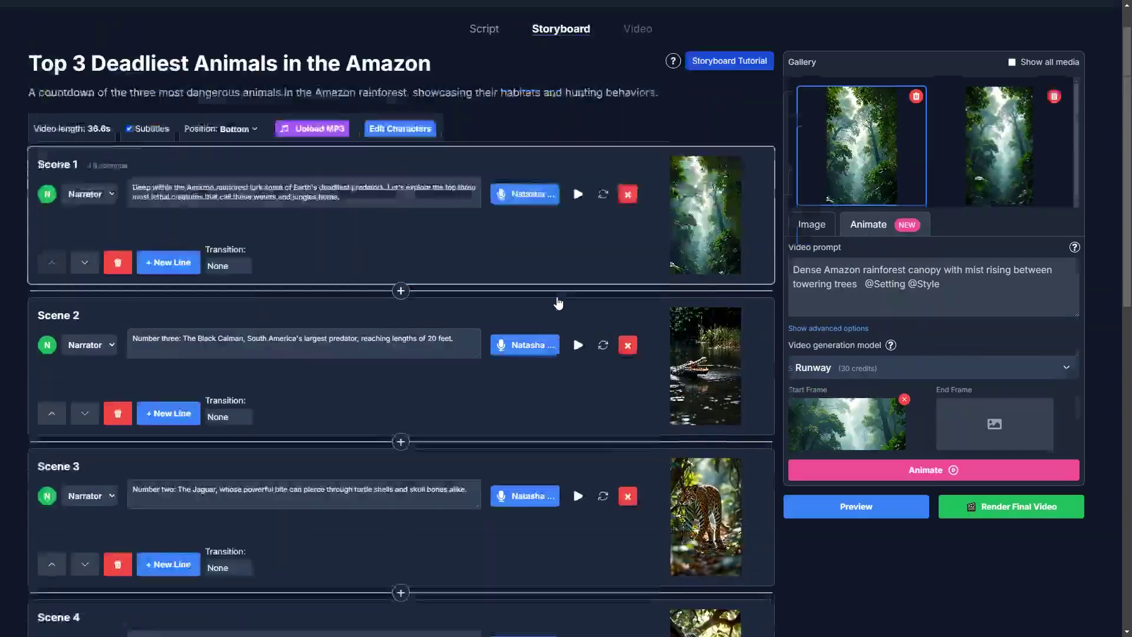
scroll(568, 294, down, 4)
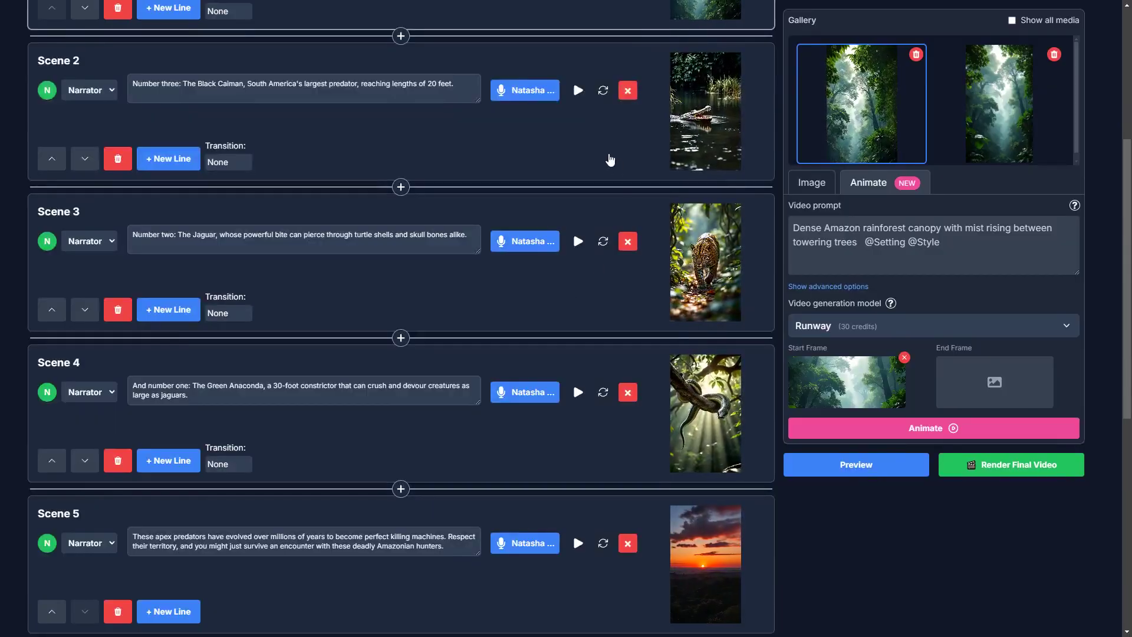
click(607, 159)
click(601, 299)
click(586, 450)
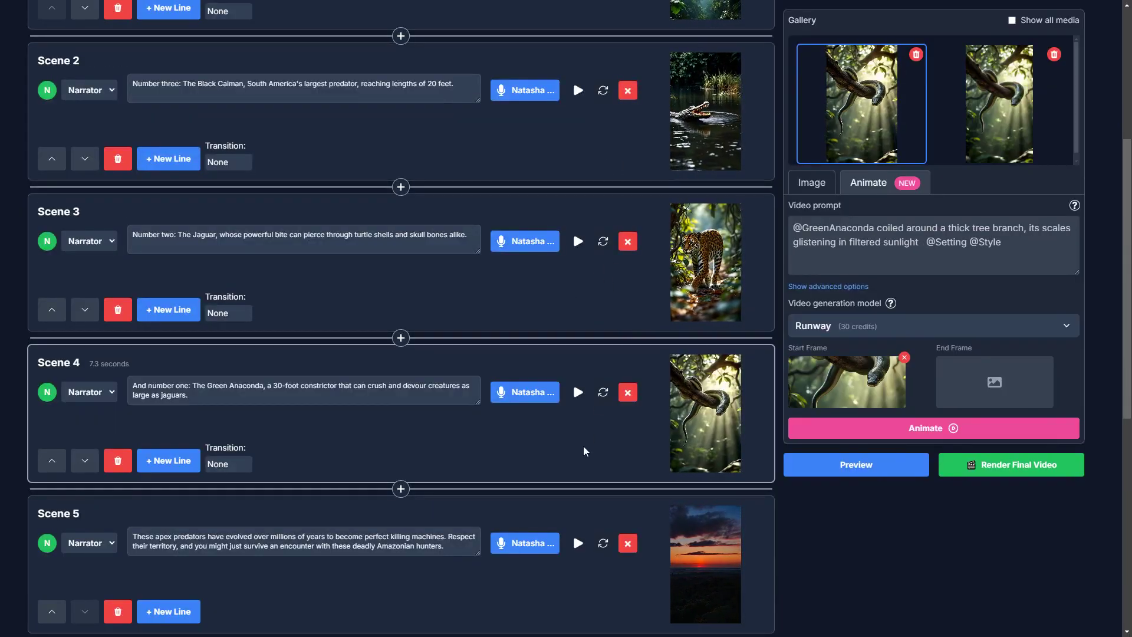
scroll(590, 437, down, 3)
click(677, 422)
click(723, 419)
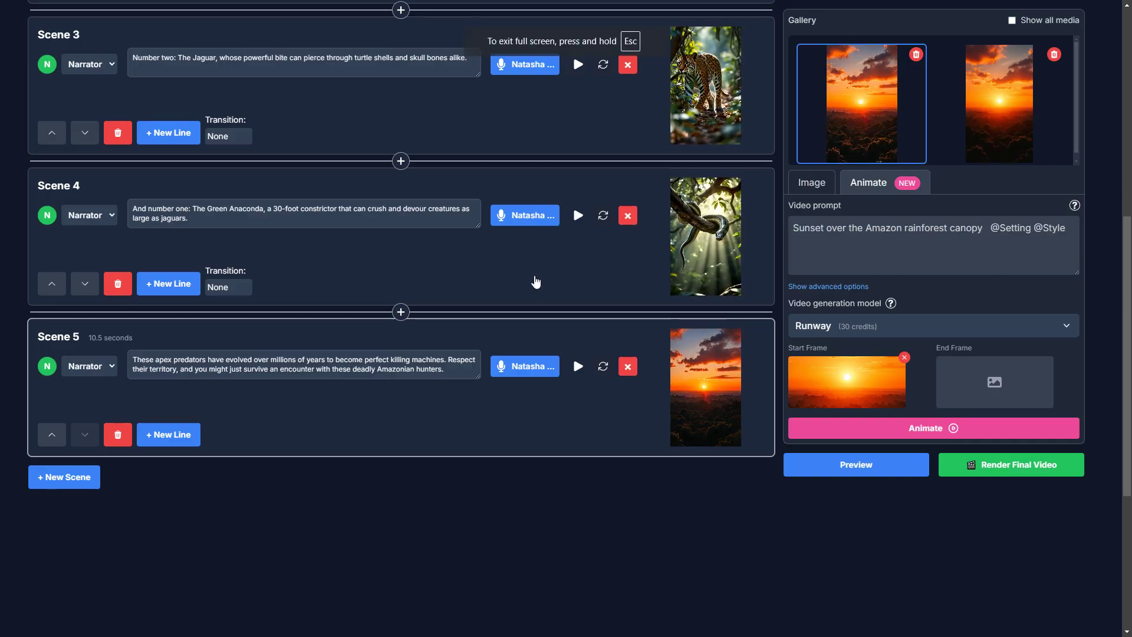
scroll(536, 283, up, 8)
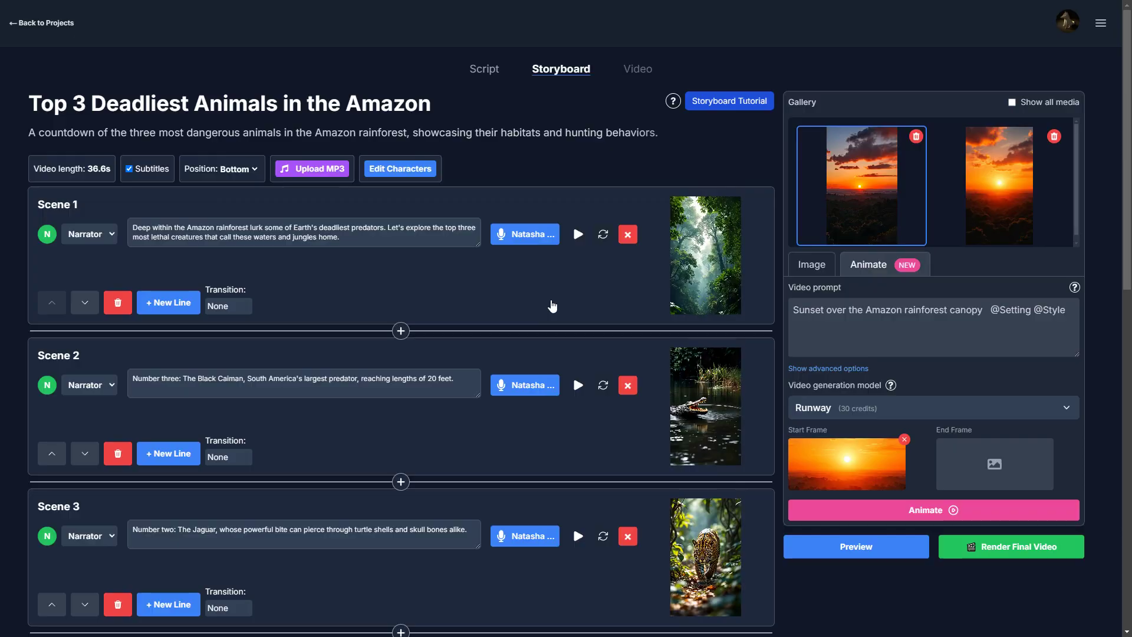
scroll(552, 305, down, 5)
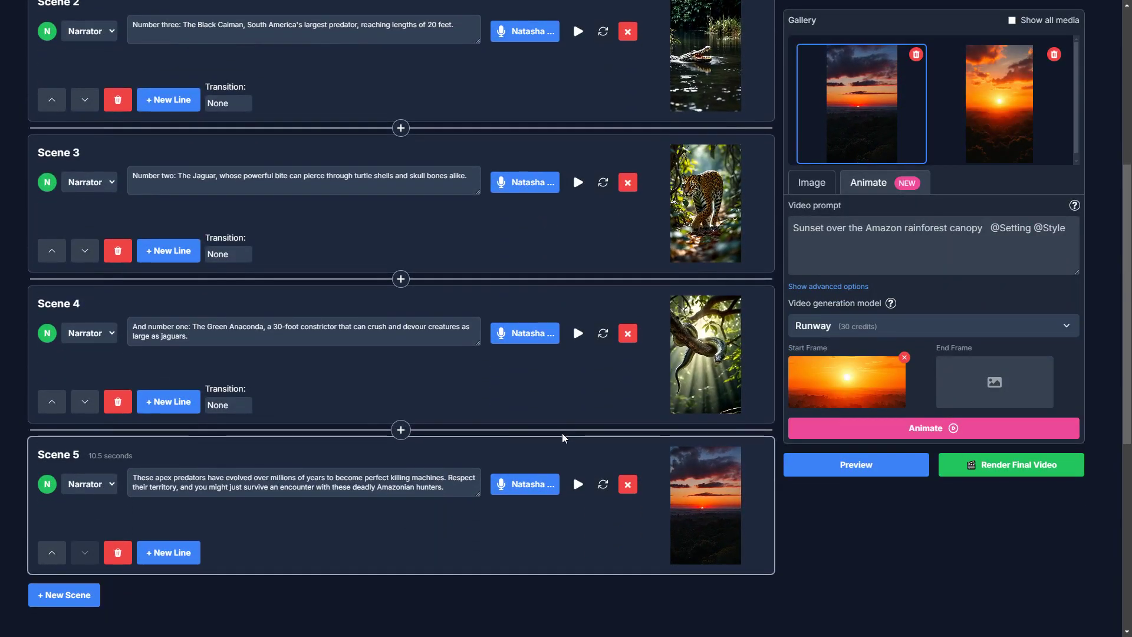
click(401, 430)
scroll(385, 418, down, 1)
scroll(386, 418, down, 1)
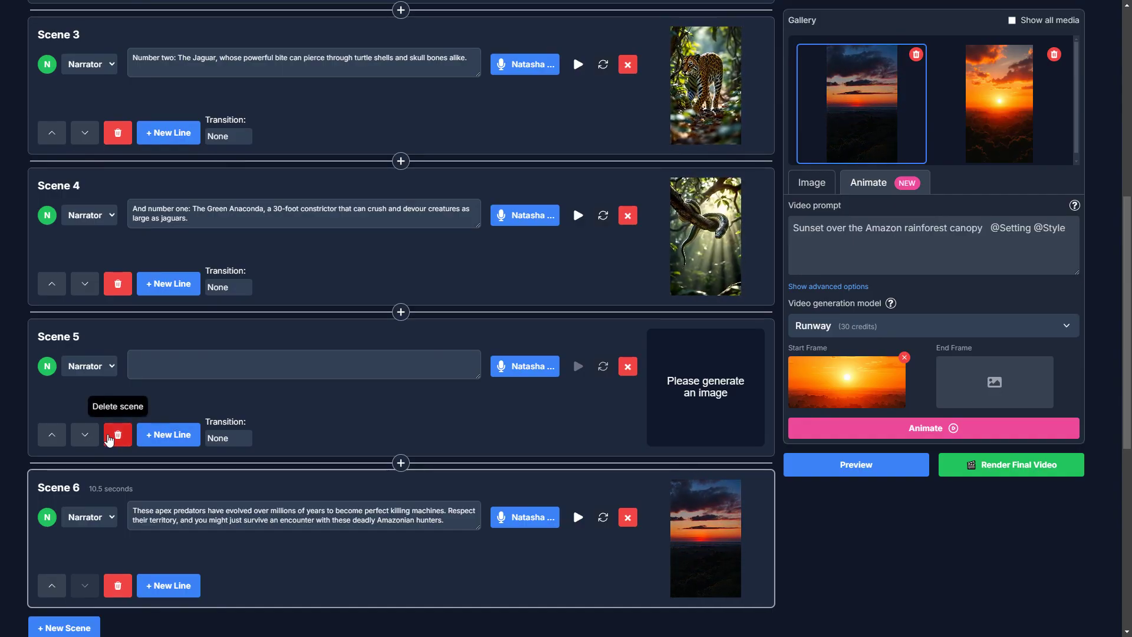
click(118, 435)
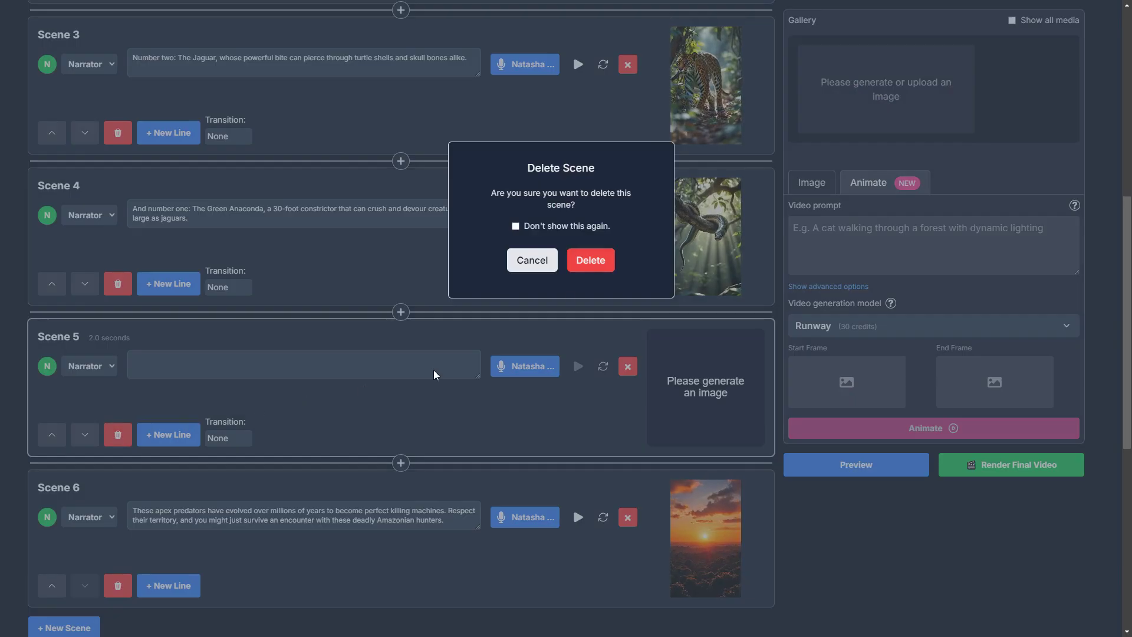
click(591, 260)
scroll(560, 289, up, 5)
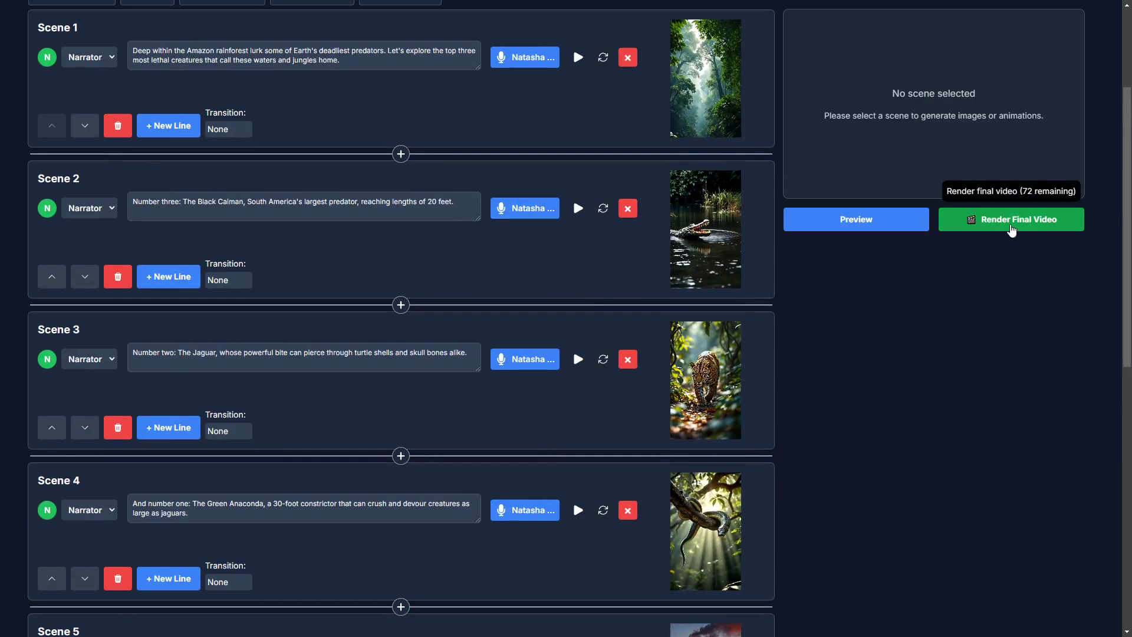
Start Render Final Video for the five-scene Amazon predators storyboard
scroll(960, 230, up, 3)
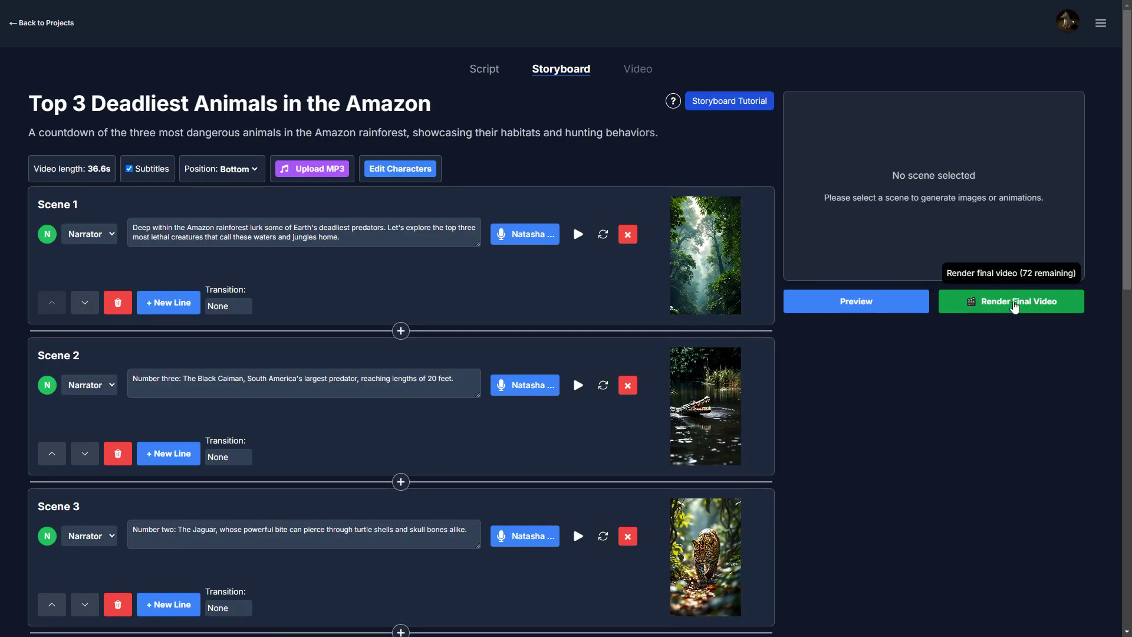
click(1015, 306)
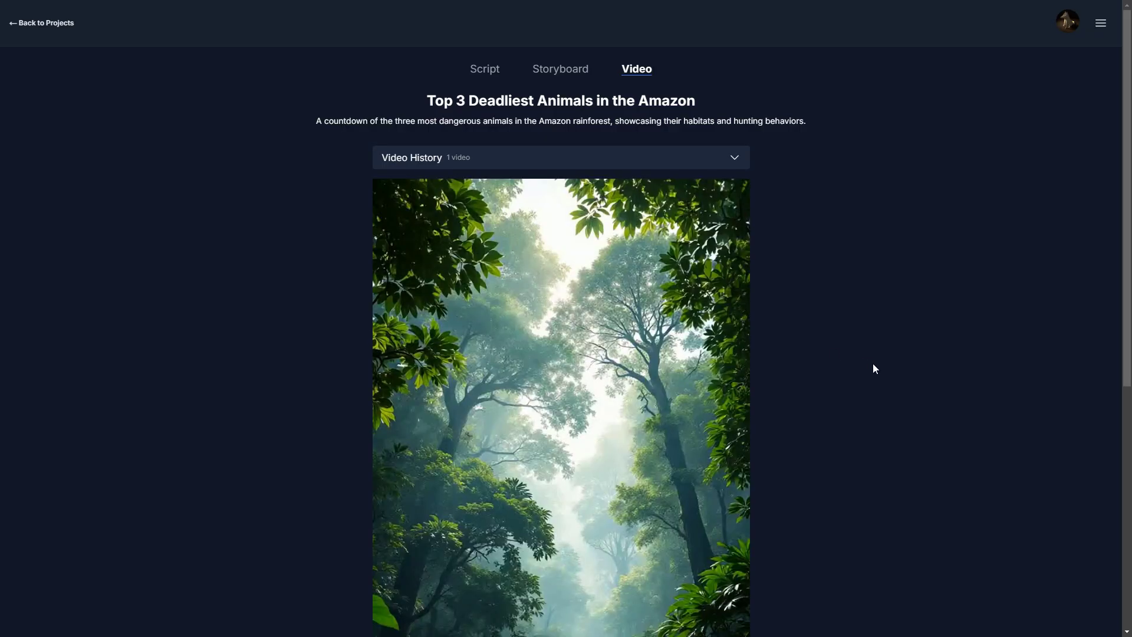
scroll(596, 362, down, 6)
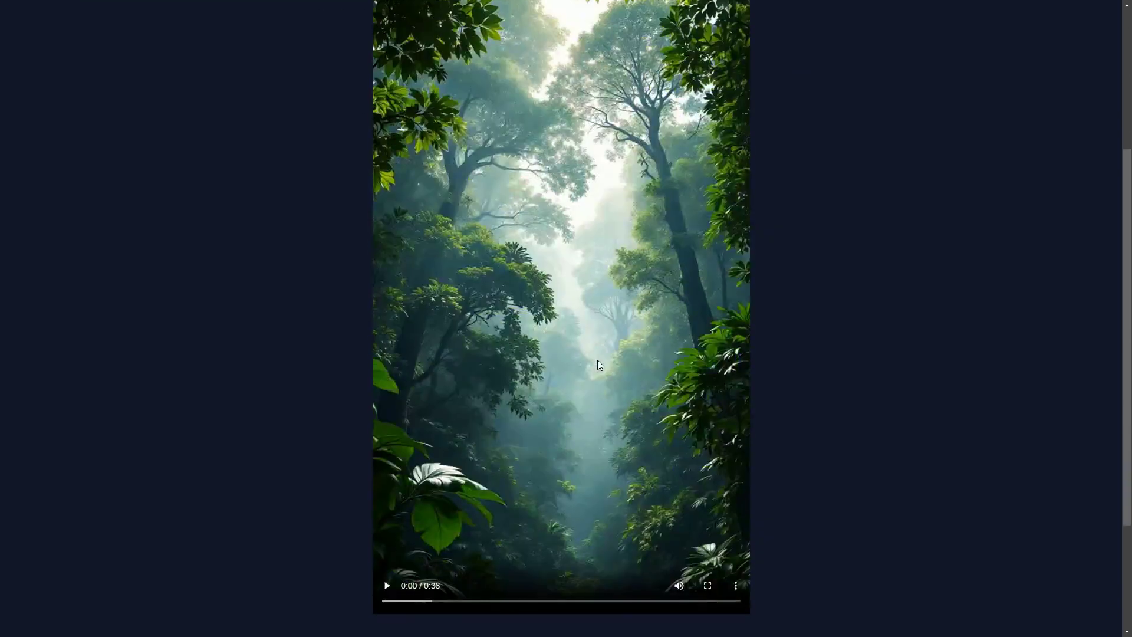
scroll(598, 366, up, 5)
scroll(600, 366, down, 4)
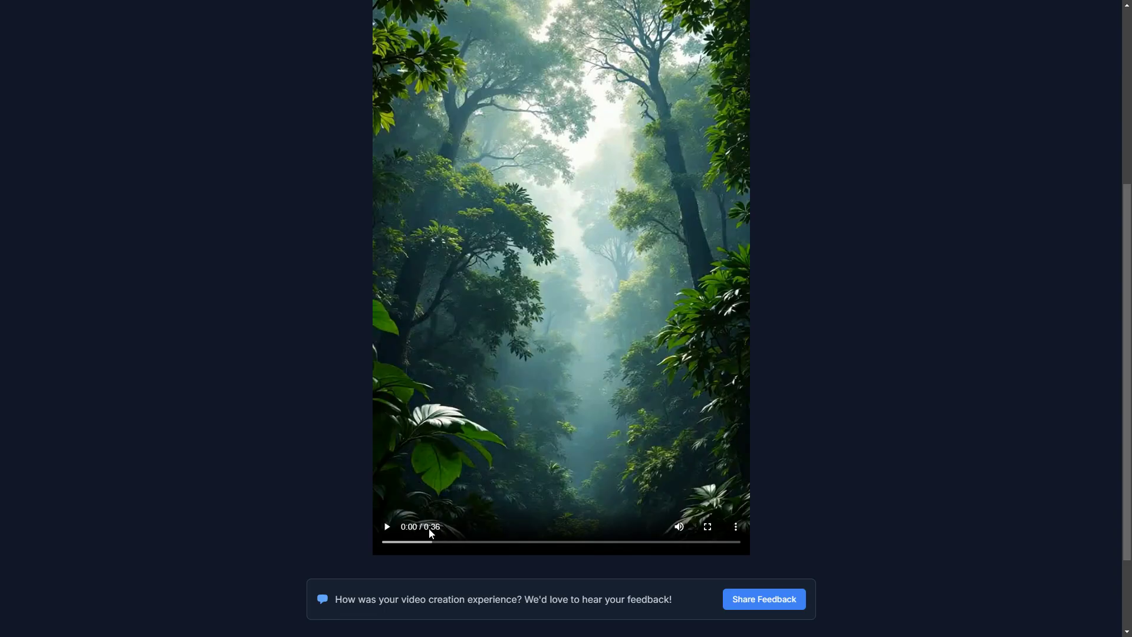
scroll(442, 525, up, 5)
click(483, 82)
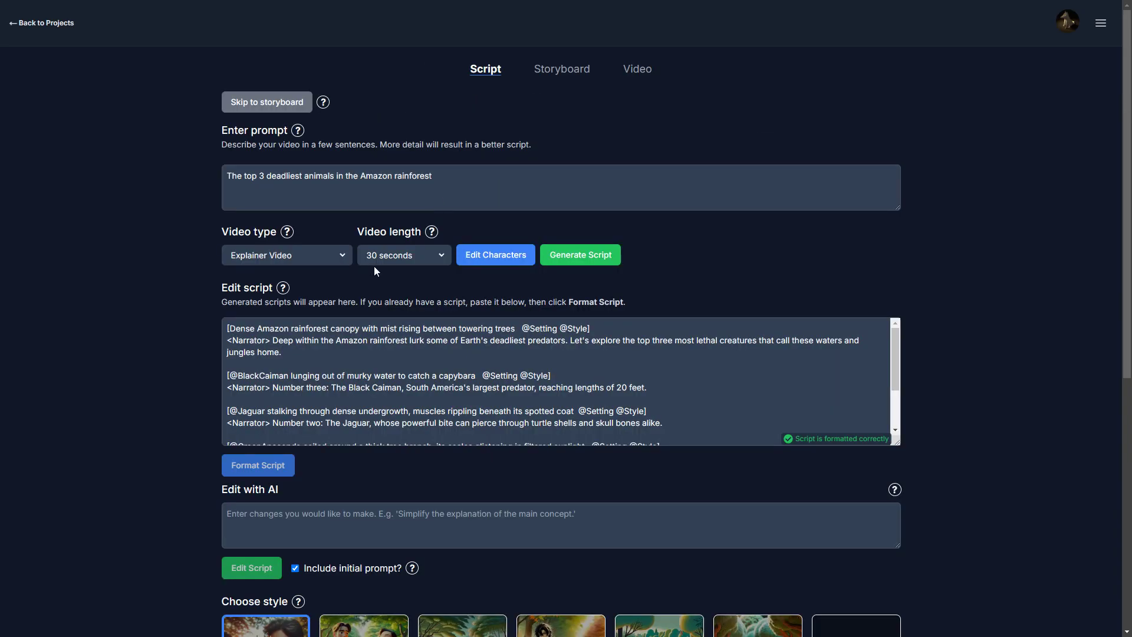
click(630, 72)
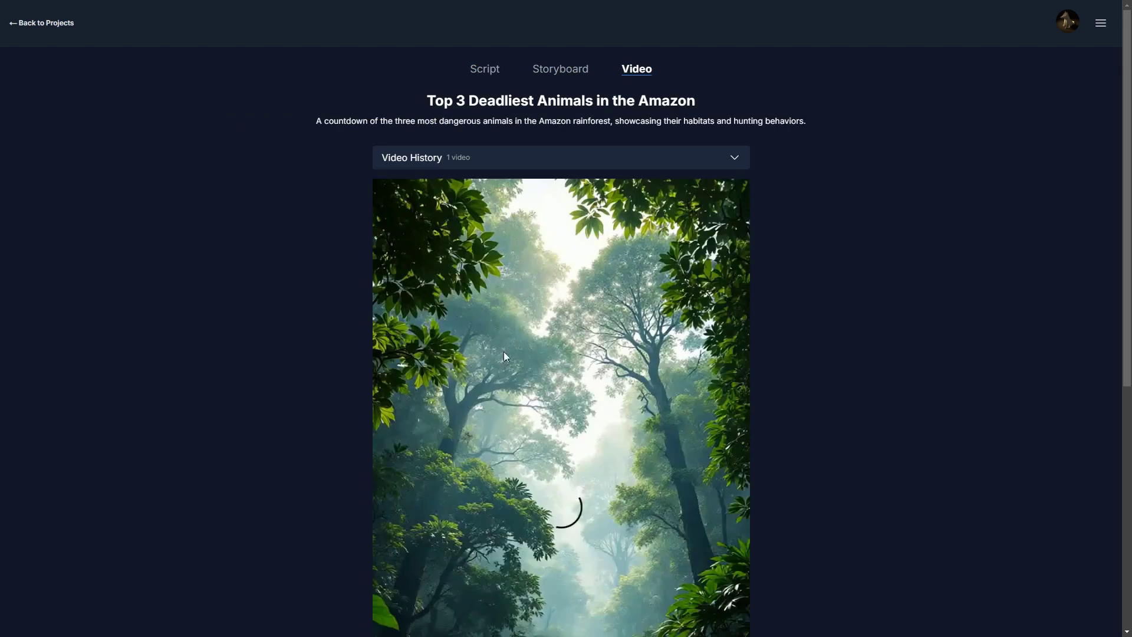
scroll(507, 371, down, 5)
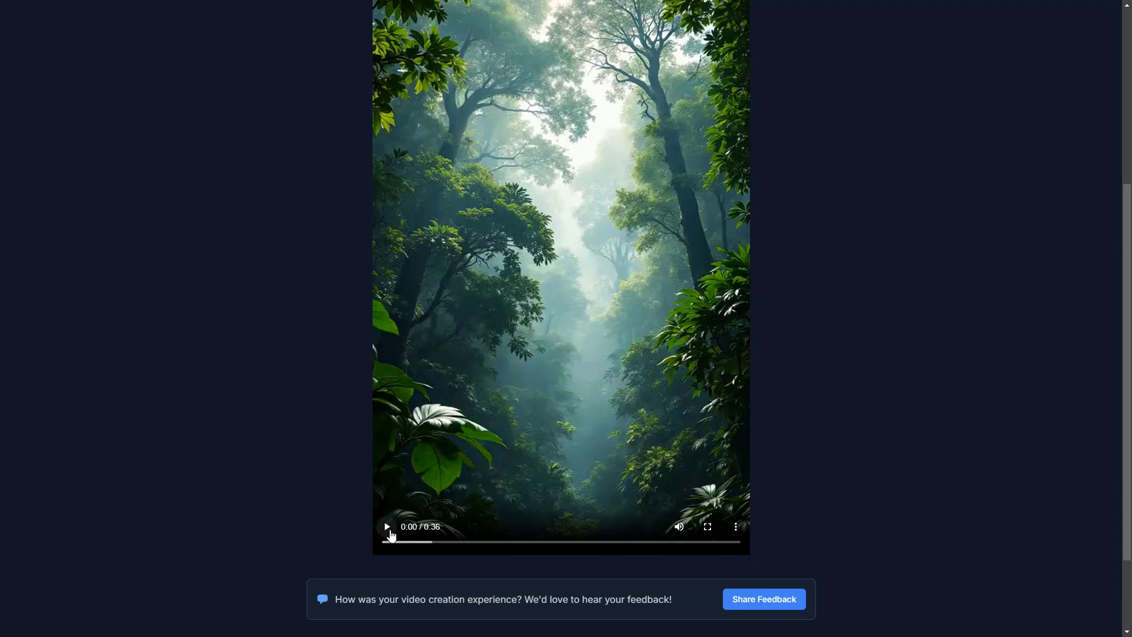
Watch the rendered 36-second video full screen until the closing sunset scene
click(708, 527)
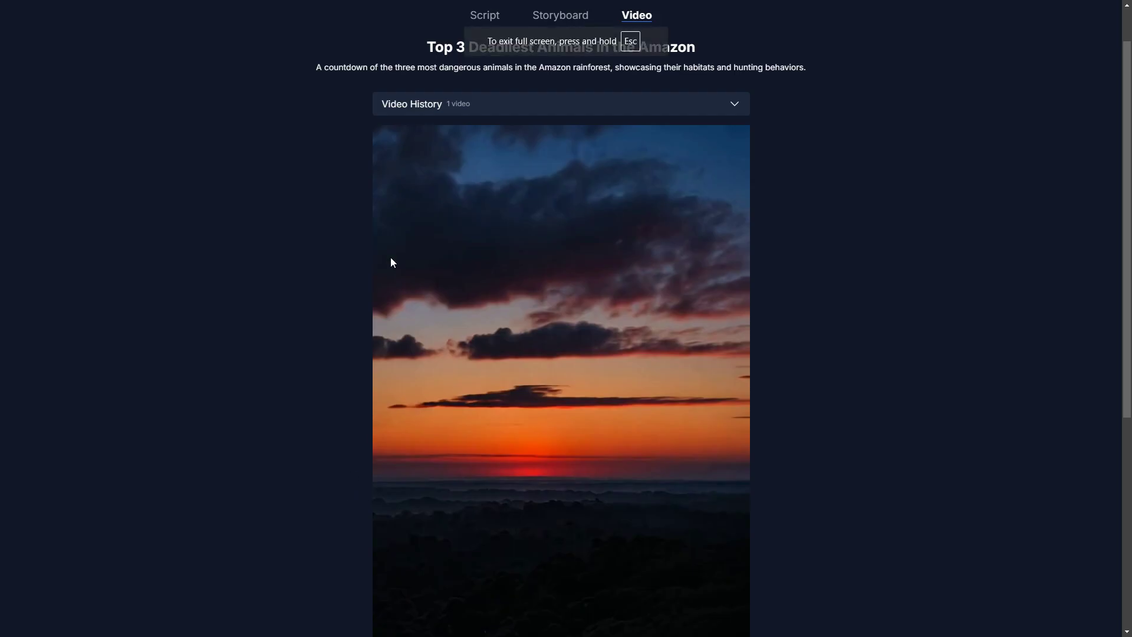
Check the Download Video option below the player, then go Back to Projects
scroll(432, 319, down, 6)
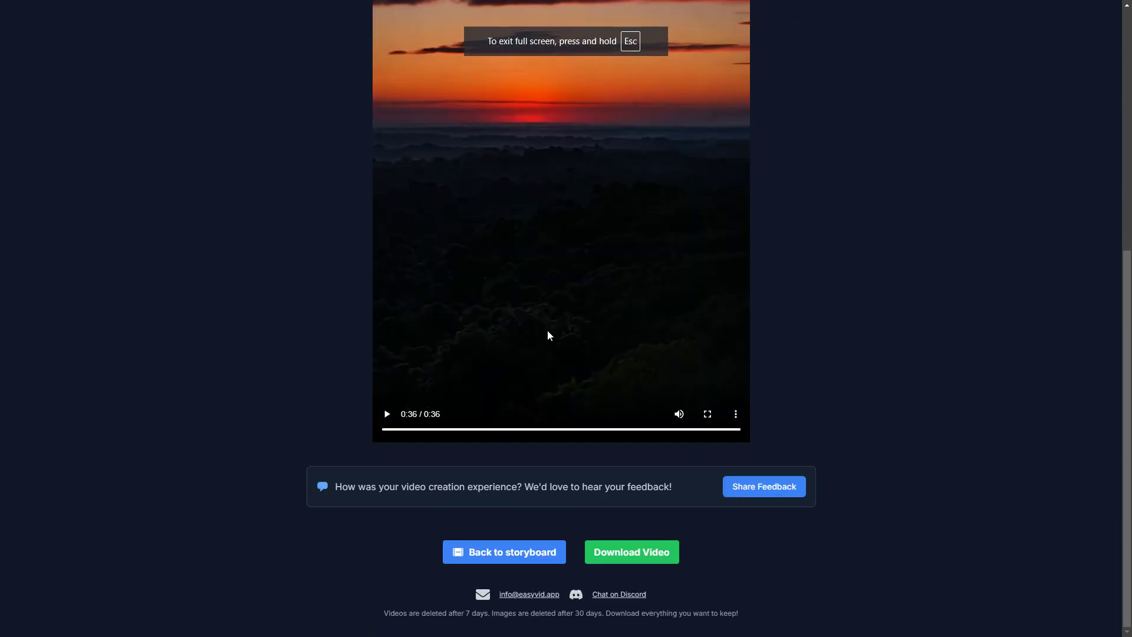
scroll(458, 323, up, 6)
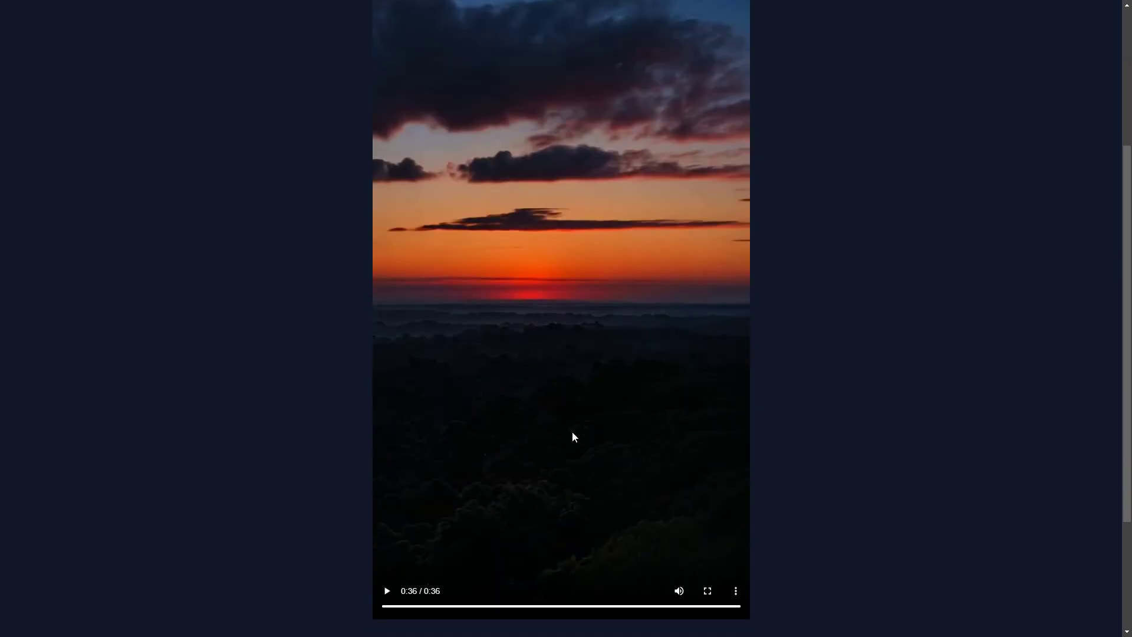
scroll(573, 437, up, 4)
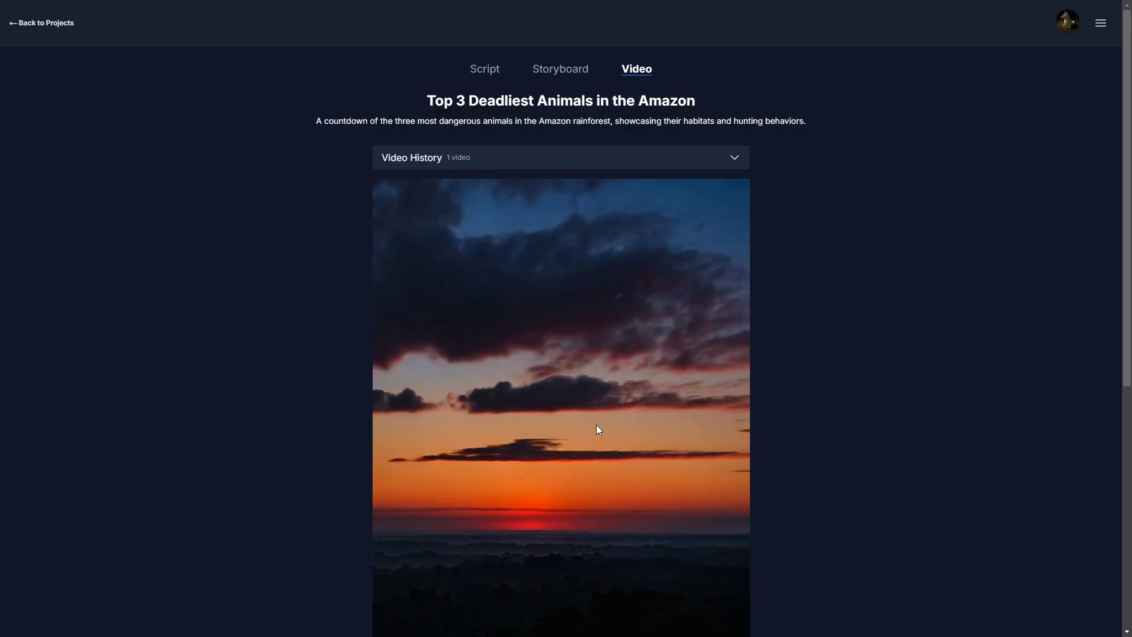
scroll(598, 372, down, 7)
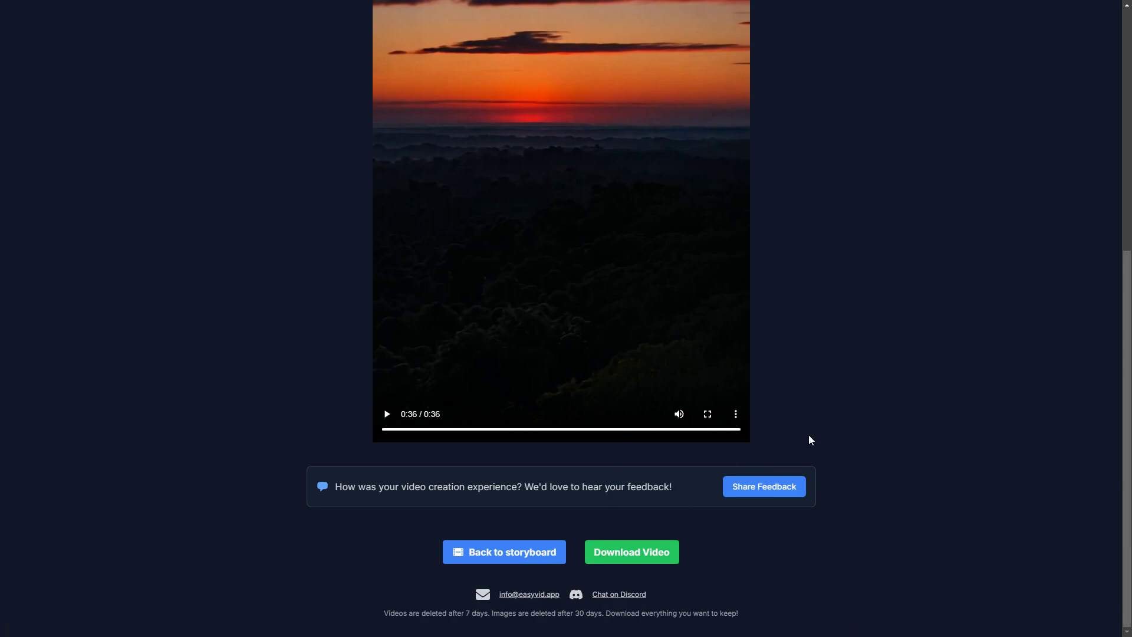
scroll(808, 434, up, 7)
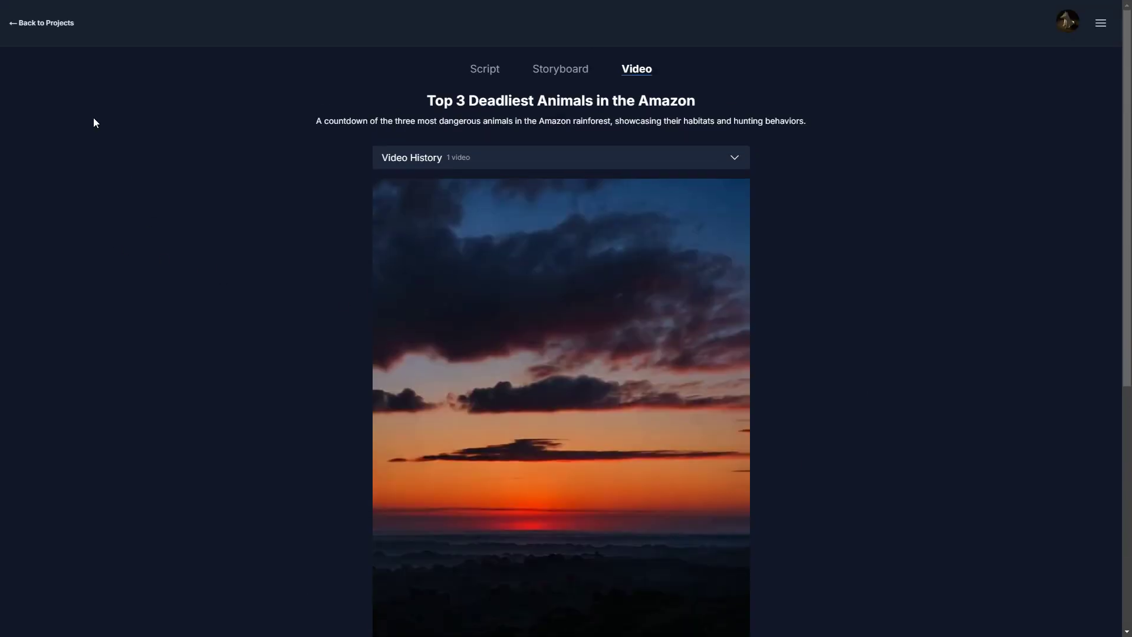
click(50, 24)
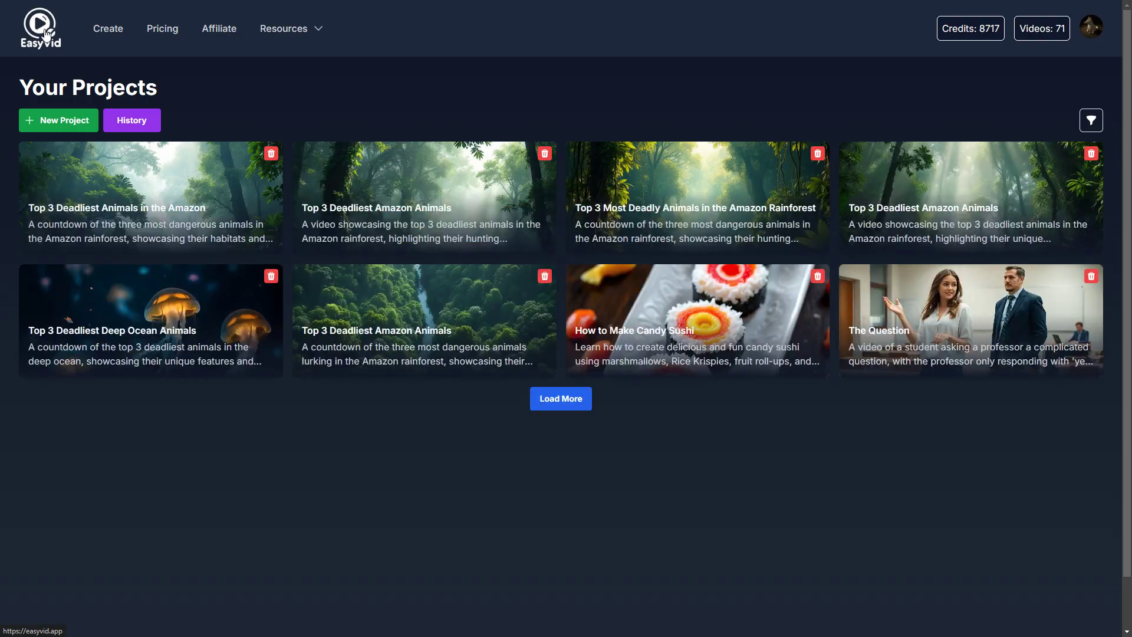
Go to the EasyVid home page using the top-left logo
click(46, 34)
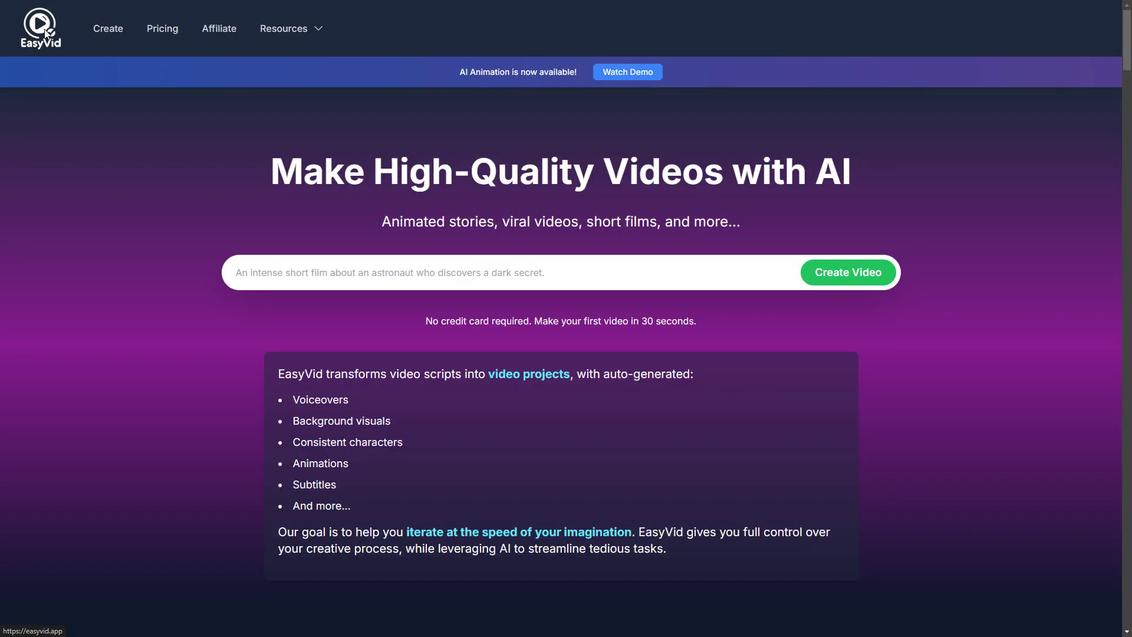